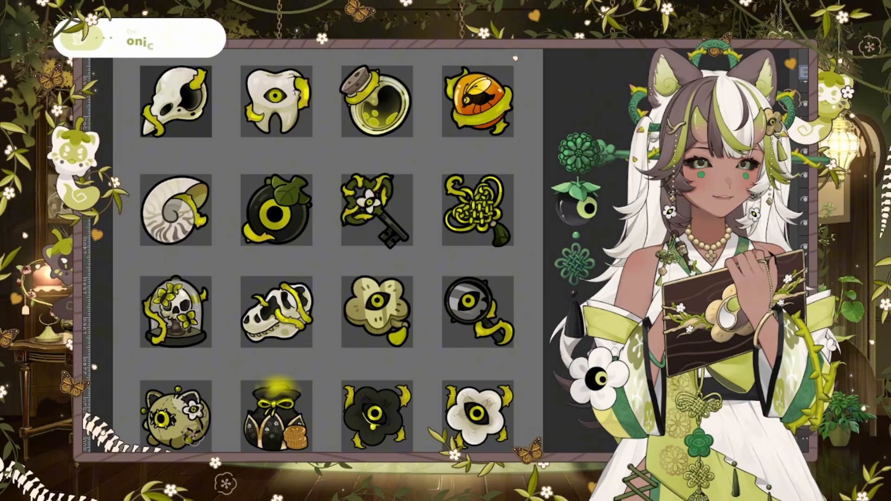
pyautogui.scroll(-1, 276, 209)
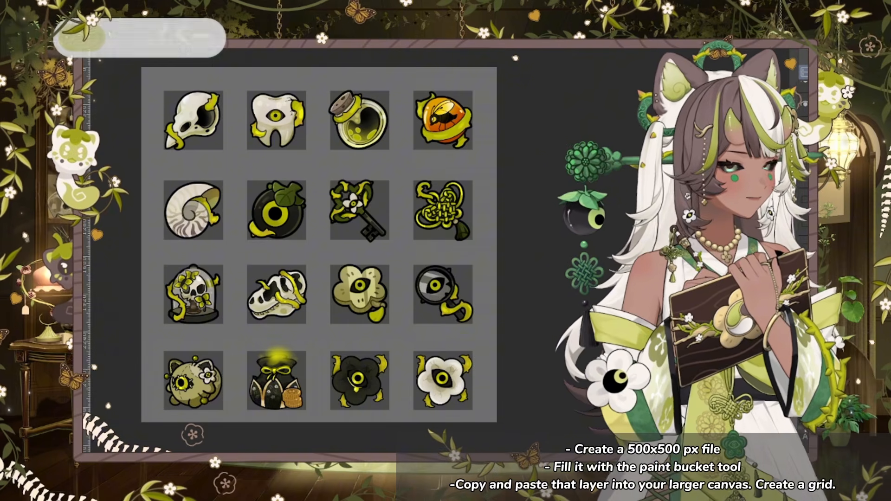
pyautogui.scroll(6, 167, 89)
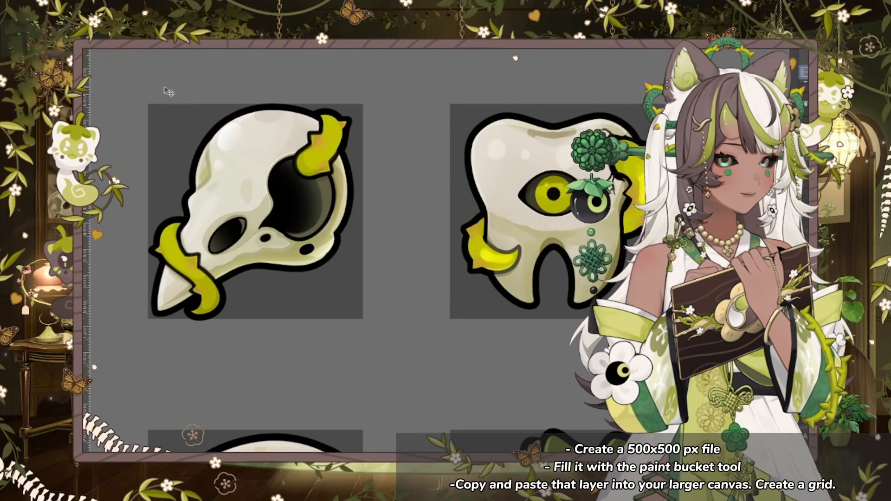
pyautogui.scroll(2, 168, 91)
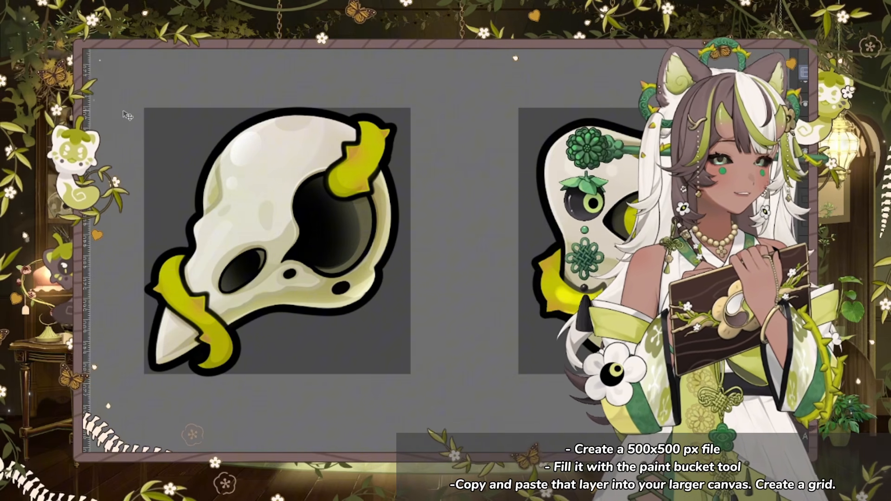
pyautogui.scroll(-3, 668, 239)
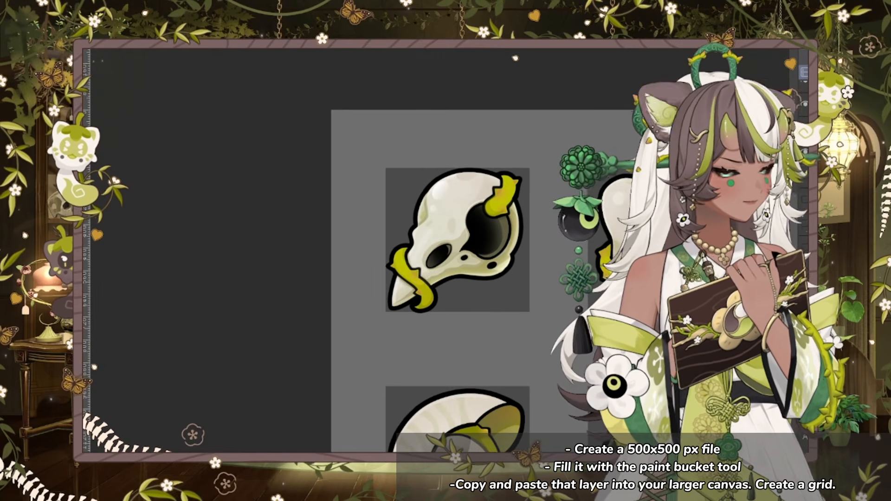
pyautogui.hscroll(5, 358, 250)
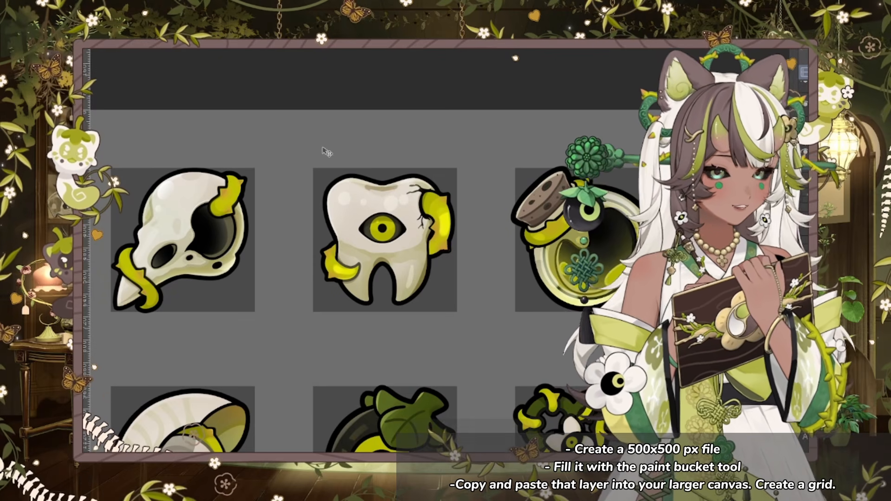
# Create a new canvas with a width and height of 500 px
pyautogui.hotkey('ctrl', 'n')
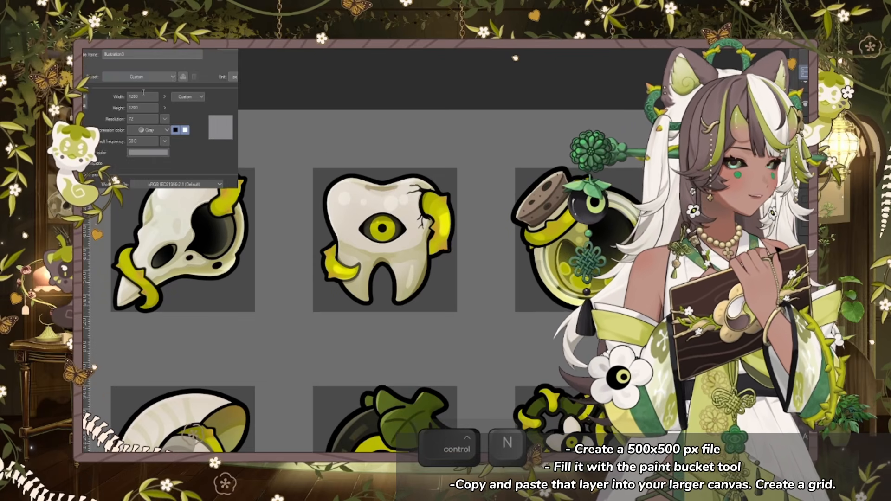
pyautogui.moveTo(144, 96); pyautogui.dragTo(113, 95)
pyautogui.write('500')
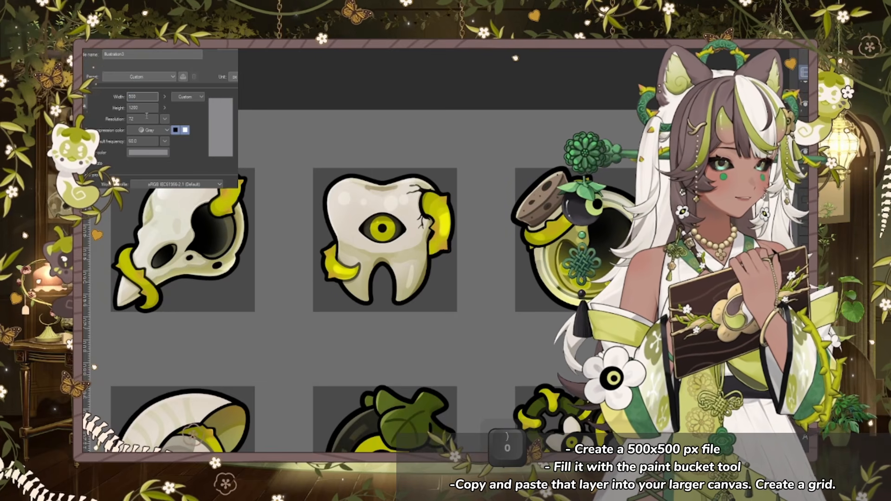
pyautogui.moveTo(143, 108); pyautogui.dragTo(125, 111)
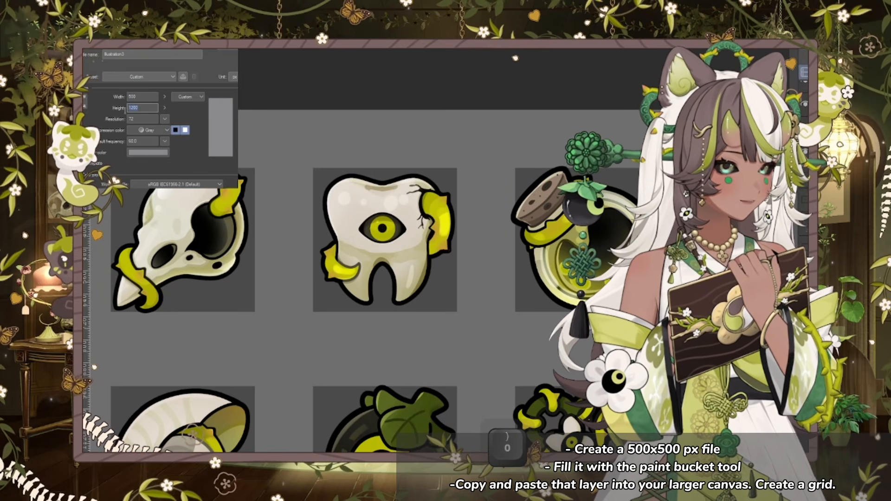
pyautogui.write('500')
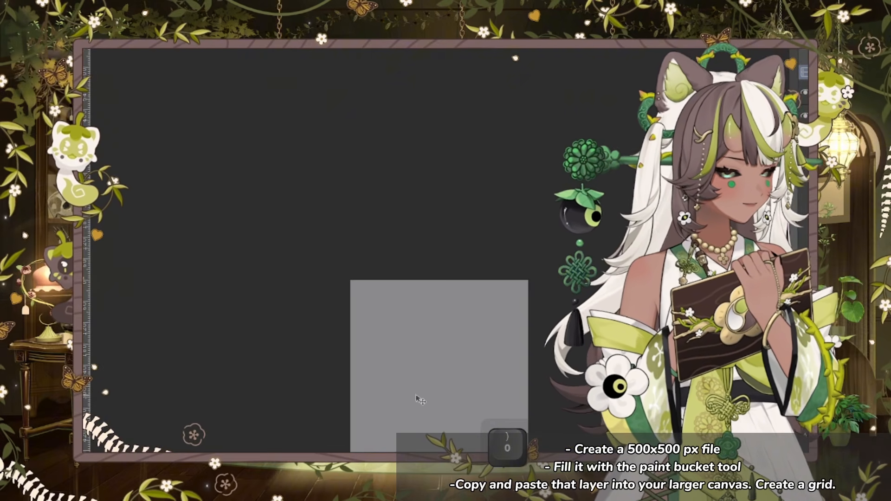
# Fill the entire new canvas with dark gray using the paint bucket tool
pyautogui.press('-')
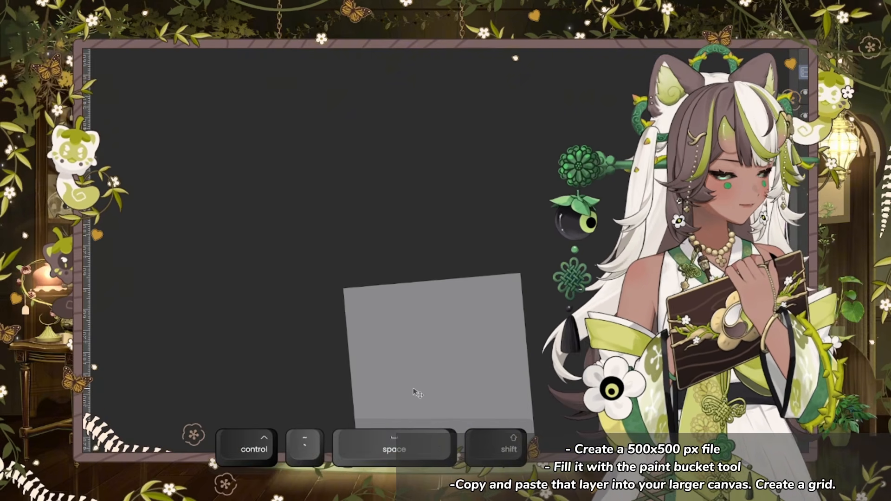
pyautogui.press('^')
pyautogui.hotkey('ctrl', '`')
pyautogui.scroll(-1, 527, 354)
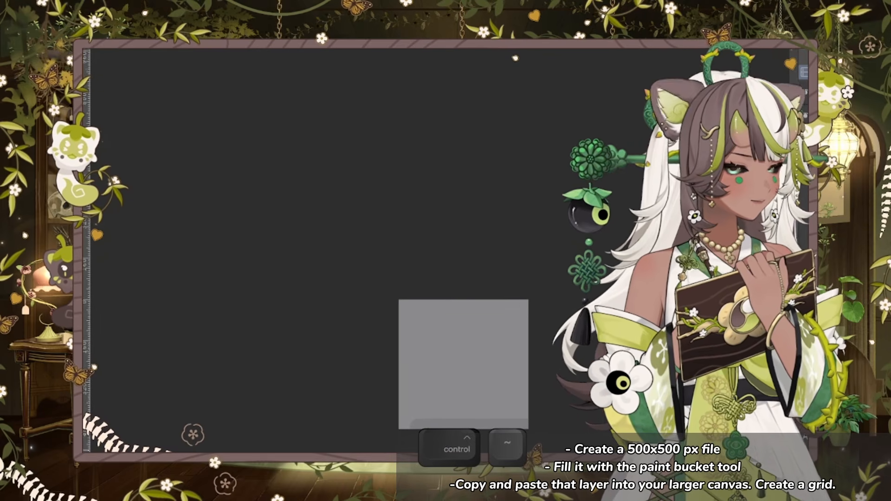
pyautogui.scroll(2, 516, 430)
pyautogui.scroll(2, 514, 428)
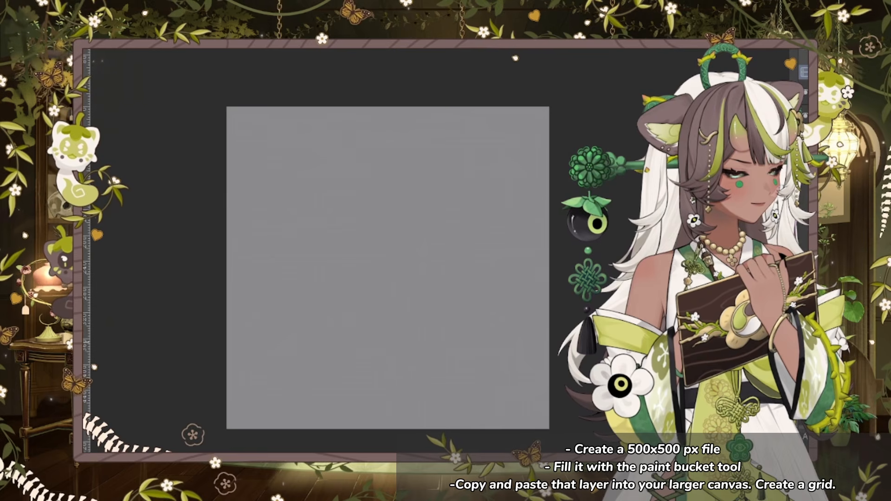
pyautogui.click(421, 258)
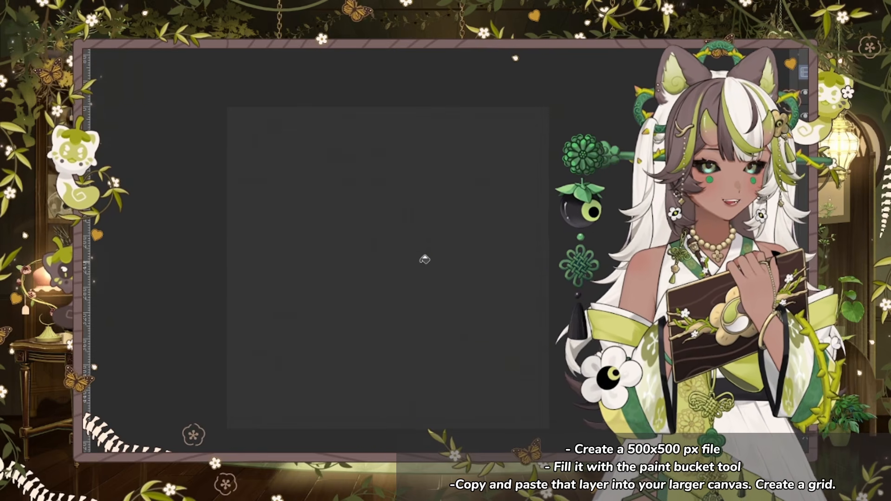
# Copy the whole dark gray square into the icon sheet and place it behind the raven skull icon
pyautogui.hotkey('ctrl', 'a')
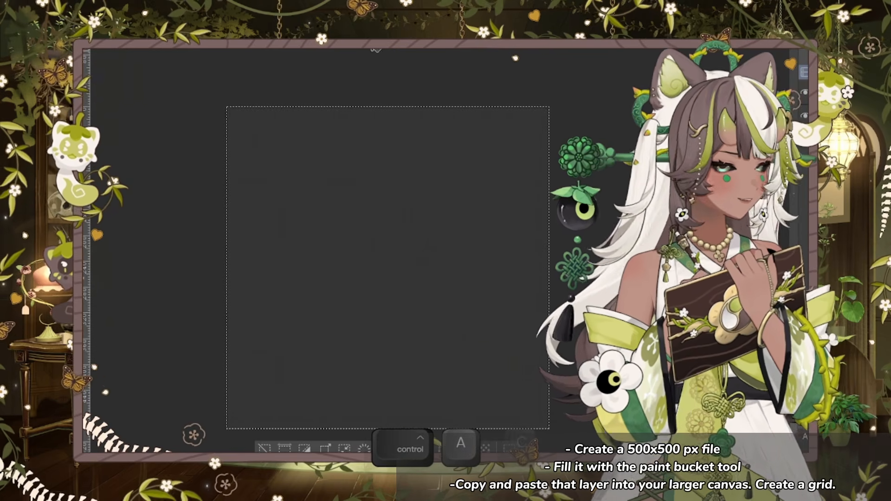
pyautogui.hotkey('ctrl', 'c')
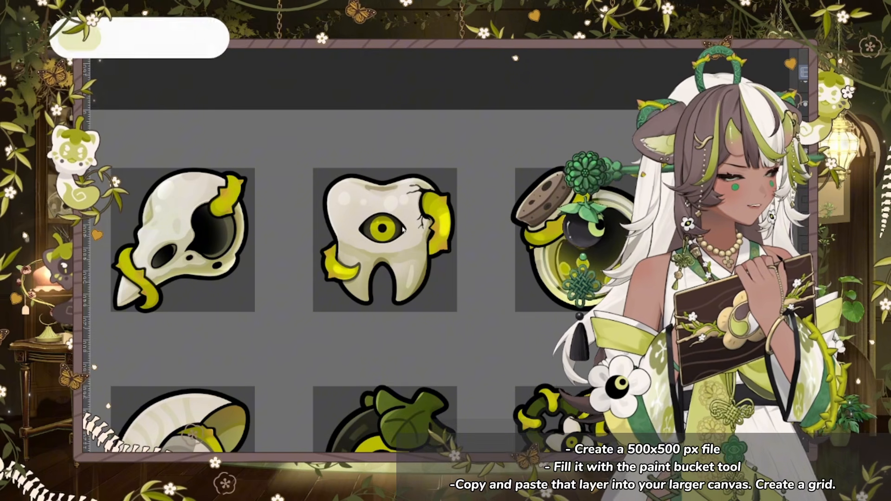
pyautogui.hotkey('ctrl', 'v')
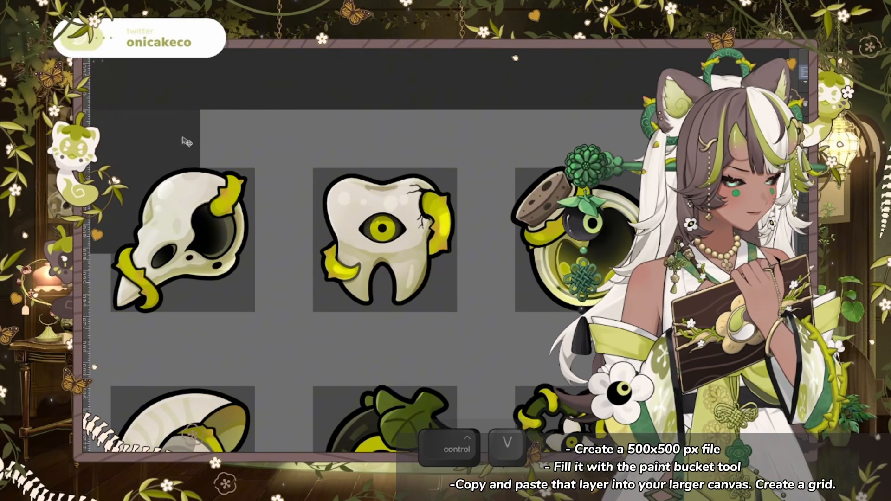
pyautogui.moveTo(186, 142); pyautogui.dragTo(244, 211)
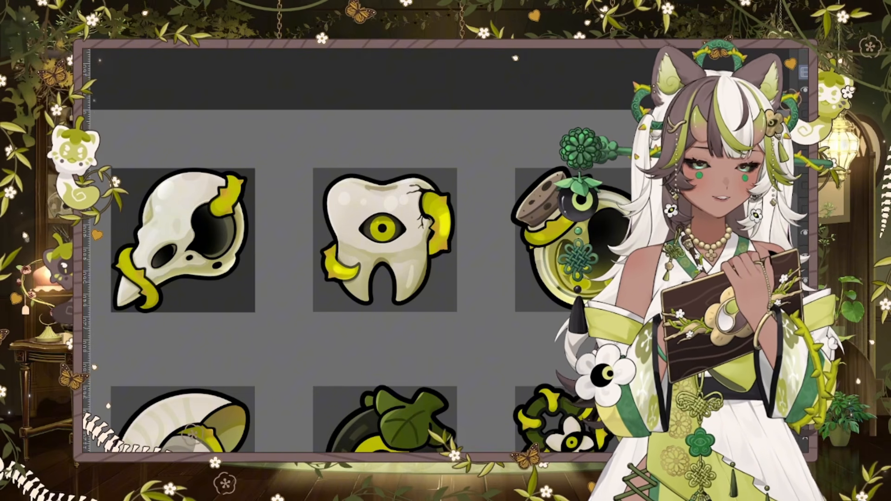
# Create another 500 × 500 px canvas with the resolution set to 300 dpi
pyautogui.scroll(-3, 374, 284)
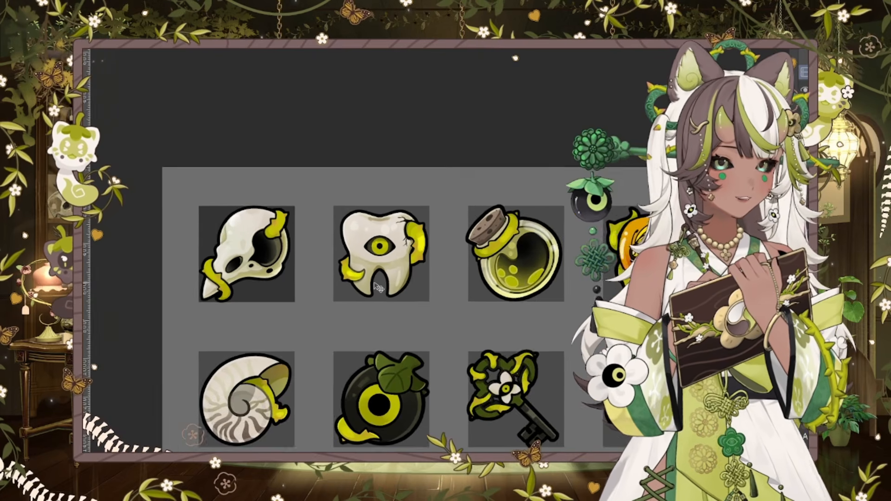
pyautogui.scroll(-1, 399, 413)
pyautogui.scroll(4, 383, 236)
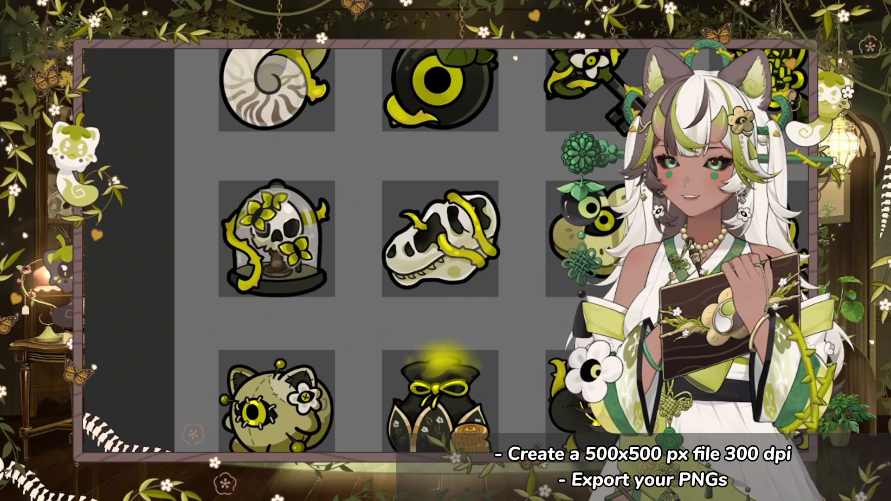
pyautogui.hotkey('ctrl', 'n')
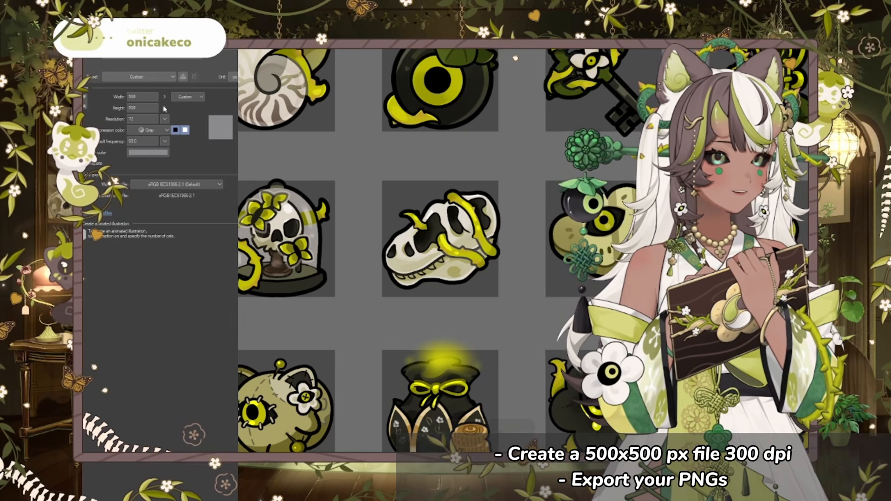
pyautogui.click(135, 119)
pyautogui.press('BackSpace')
pyautogui.press('BackSpace')
pyautogui.write('300')
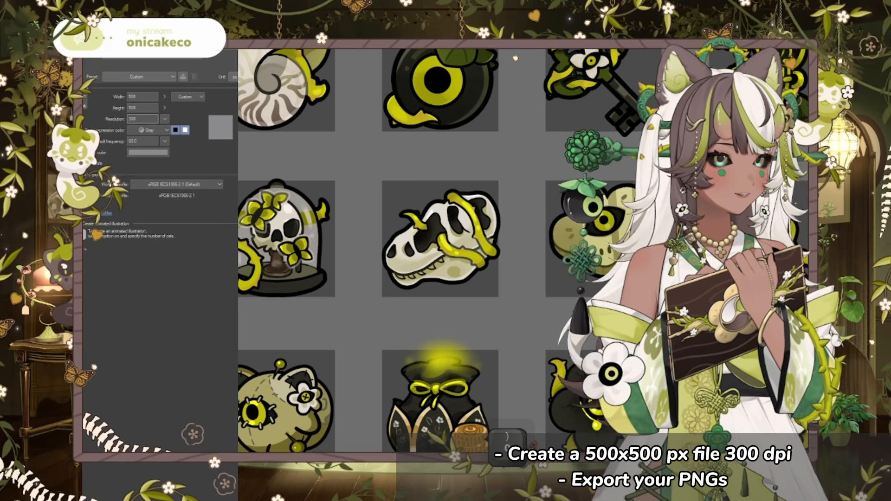
pyautogui.press('Return')
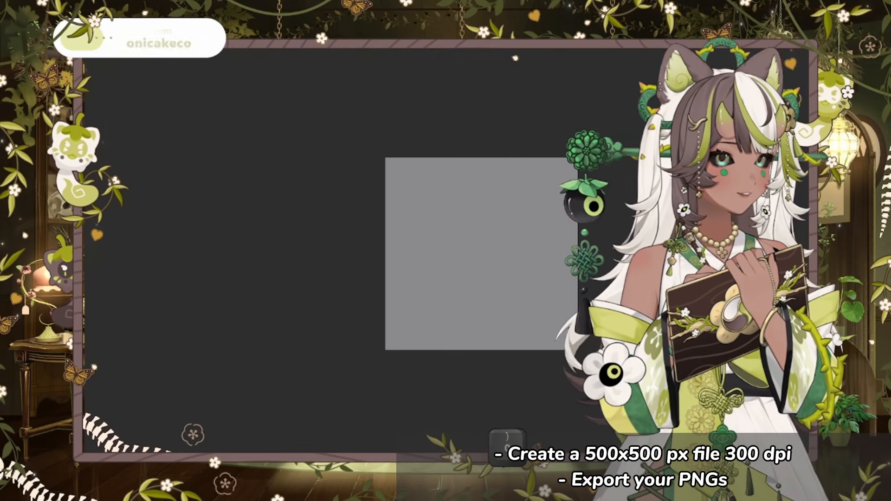
# Paste the pinned cat plush artwork onto the transparent 500 × 500 px canvas
pyautogui.hotkey('ctrl', '=')
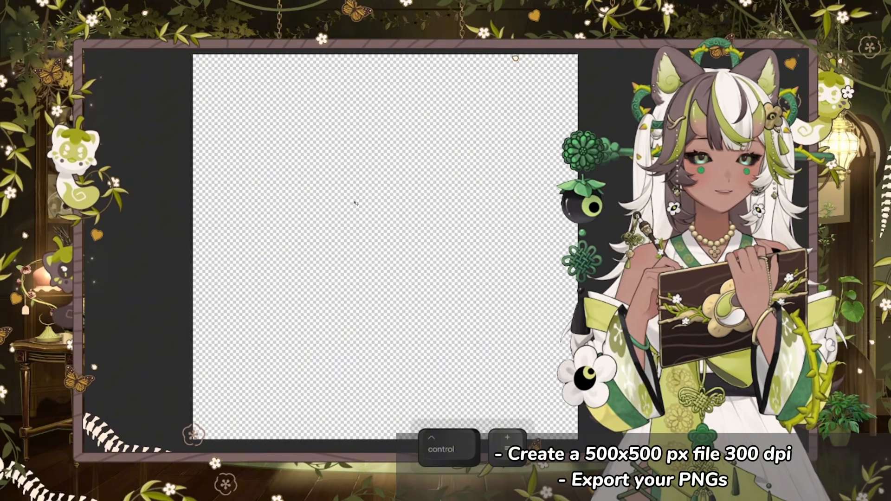
pyautogui.hotkey('ctrl', 'v')
pyautogui.hotkey('ctrl', '-')
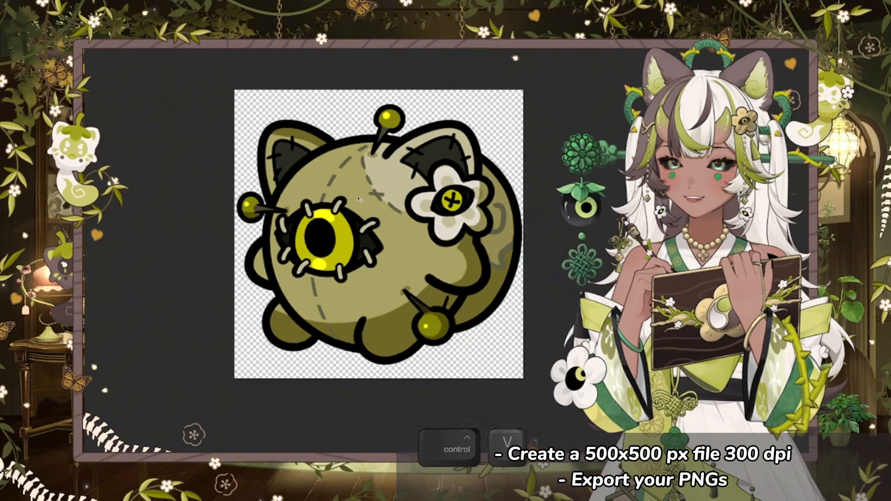
pyautogui.scroll(1, 324, 196)
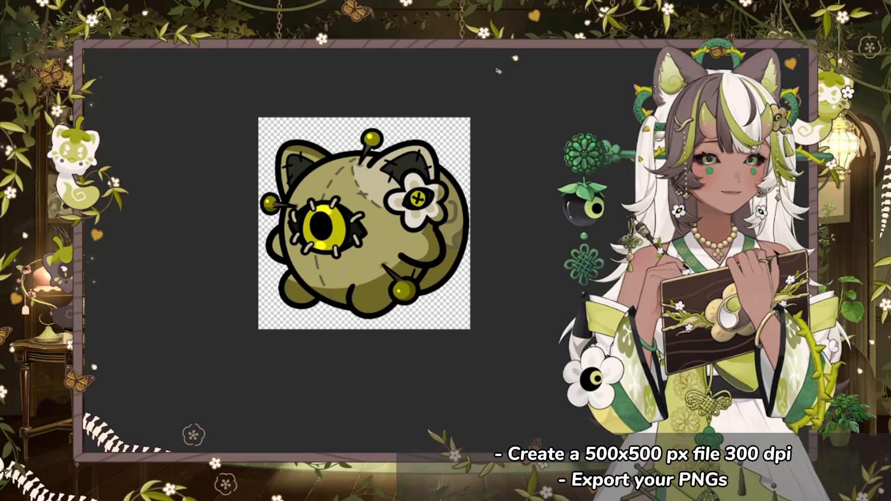
pyautogui.scroll(2, 371, 93)
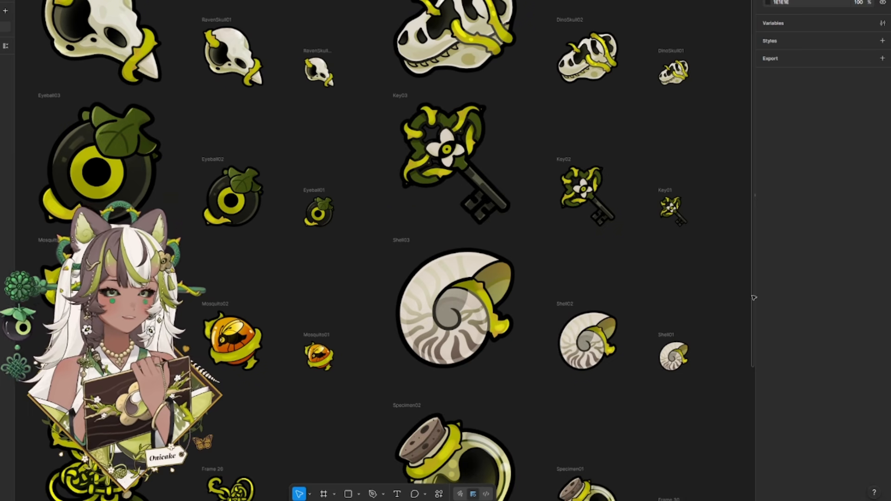
# In Figma, draw a 72 × 72 frame in the empty space above the dinosaur skull icons and hide its white fill
pyautogui.scroll(1, 754, 293)
pyautogui.moveTo(754, 294); pyautogui.dragTo(752, 106)
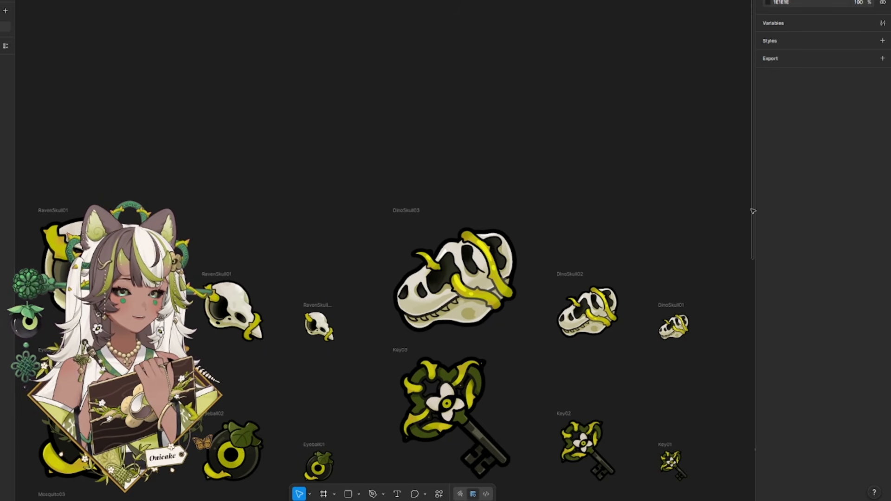
pyautogui.scroll(1, 753, 211)
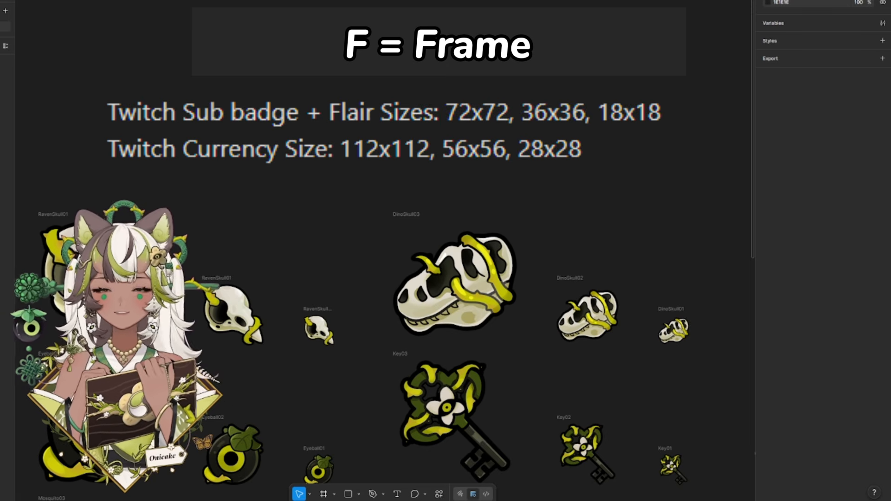
pyautogui.press('f')
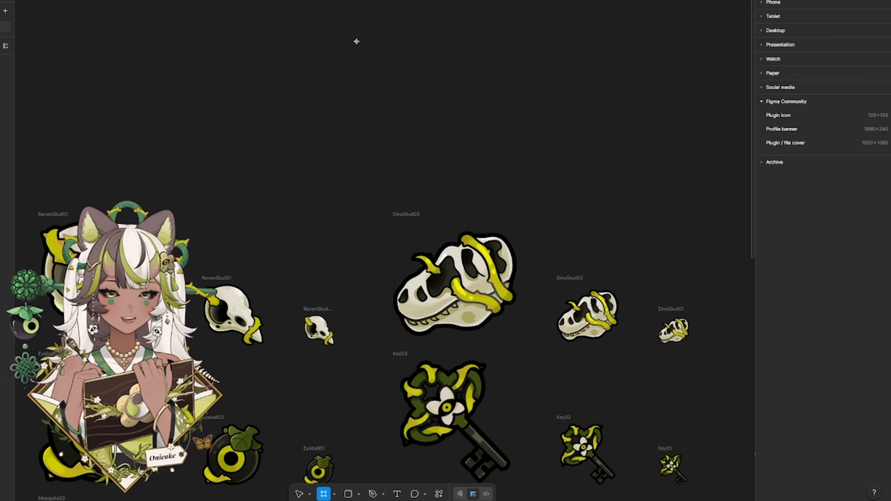
pyautogui.moveTo(356, 42); pyautogui.dragTo(497, 194)
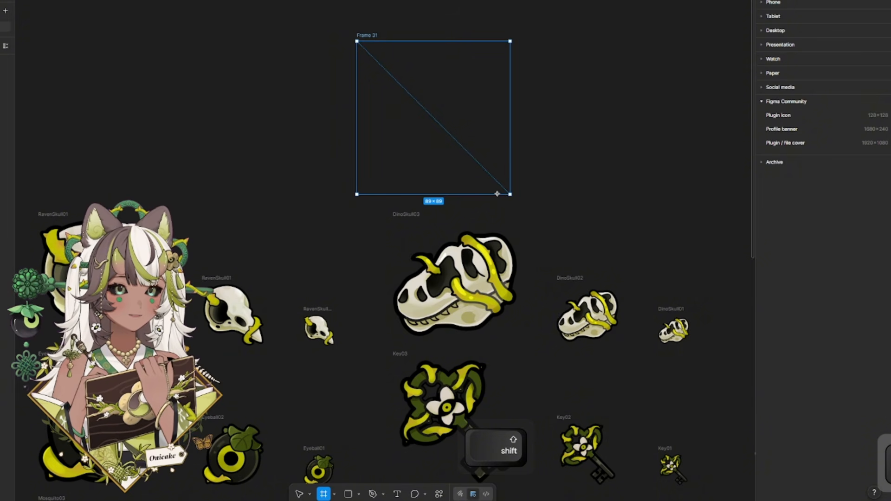
pyautogui.moveTo(497, 194); pyautogui.dragTo(481, 177)
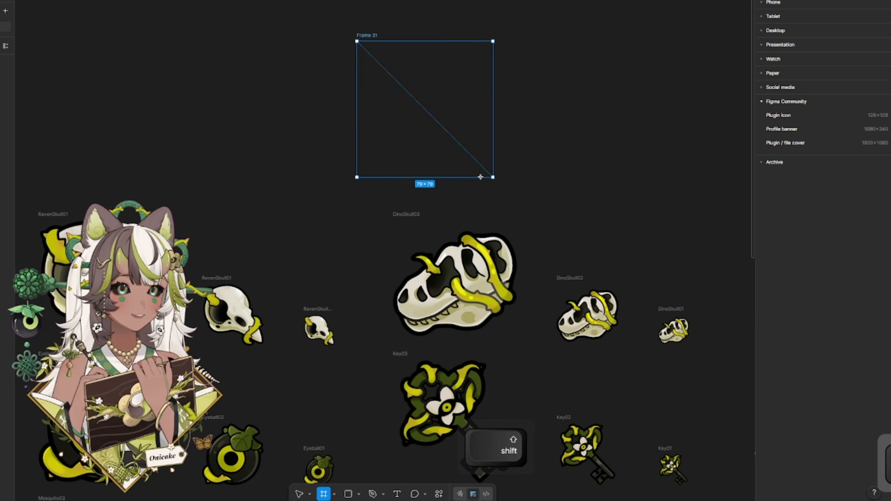
pyautogui.moveTo(480, 177); pyautogui.dragTo(471, 165)
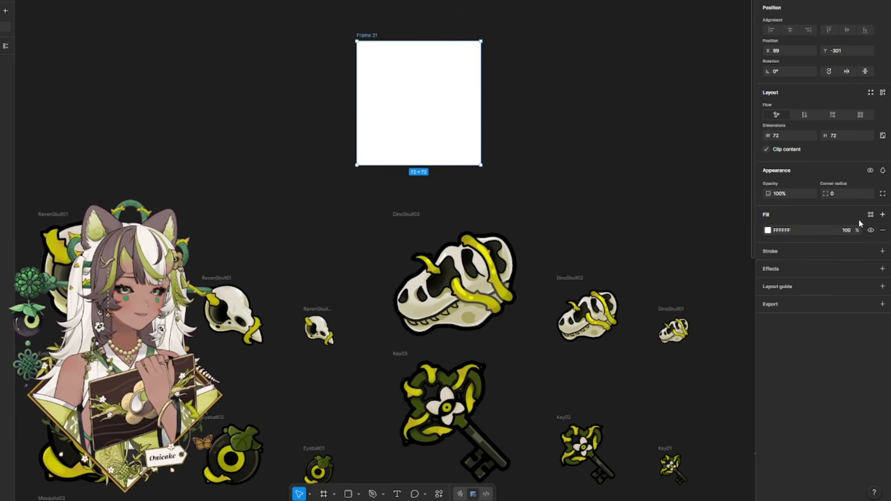
pyautogui.click(870, 231)
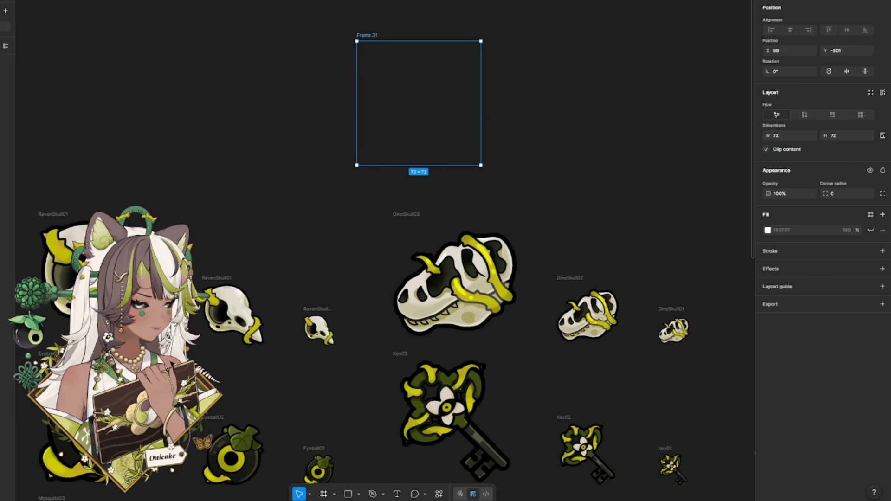
# Import the 500 × 500 icon image file into the empty 72 × 72 frame
pyautogui.moveTo(749, 69); pyautogui.dragTo(384, 80)
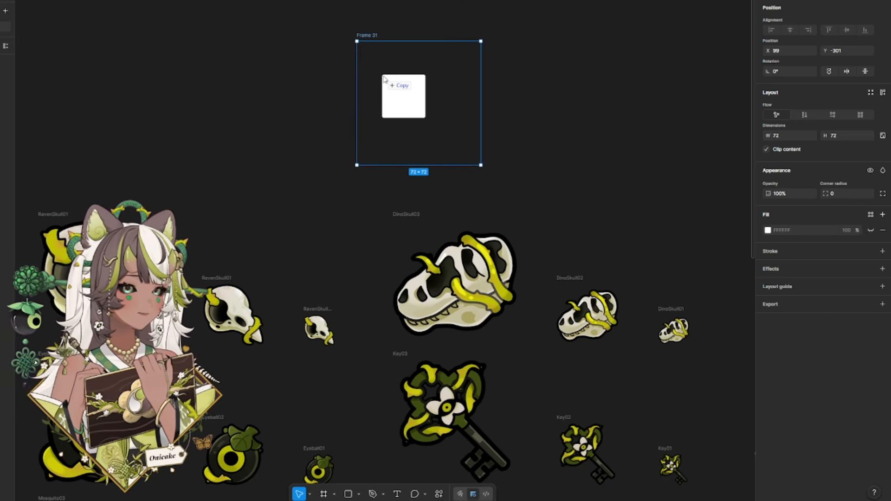
pyautogui.moveTo(384, 79); pyautogui.dragTo(417, 115)
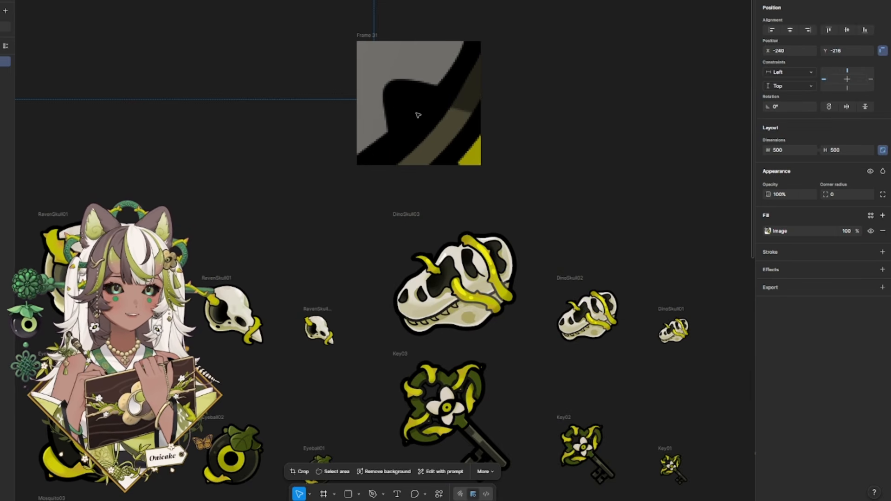
# Scale the oversized magnifying-glass image down to about 62 × 62 and place it in the new frame at X 0, Y 0
pyautogui.hotkey('ctrl', '-')
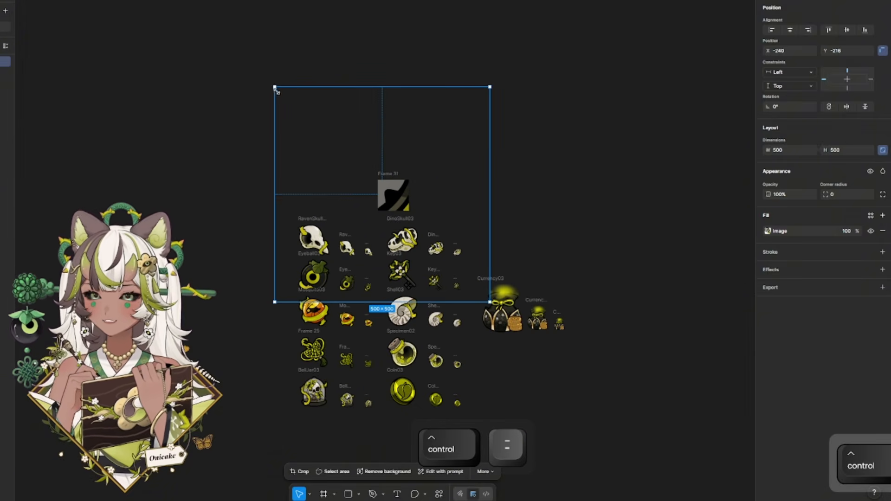
pyautogui.moveTo(273, 85); pyautogui.dragTo(388, 200)
pyautogui.moveTo(457, 217); pyautogui.dragTo(398, 185)
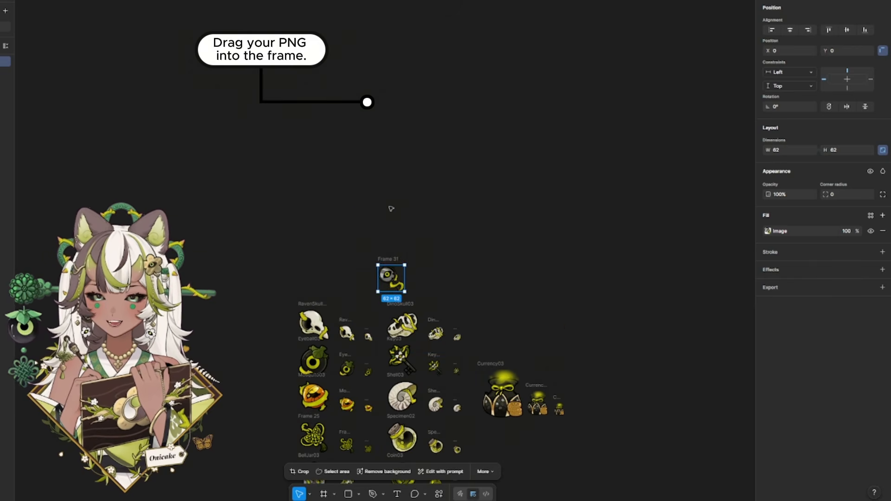
pyautogui.hotkey('ctrl', '=')
pyautogui.hotkey('ctrl', '=')
pyautogui.scroll(-4, 395, 222)
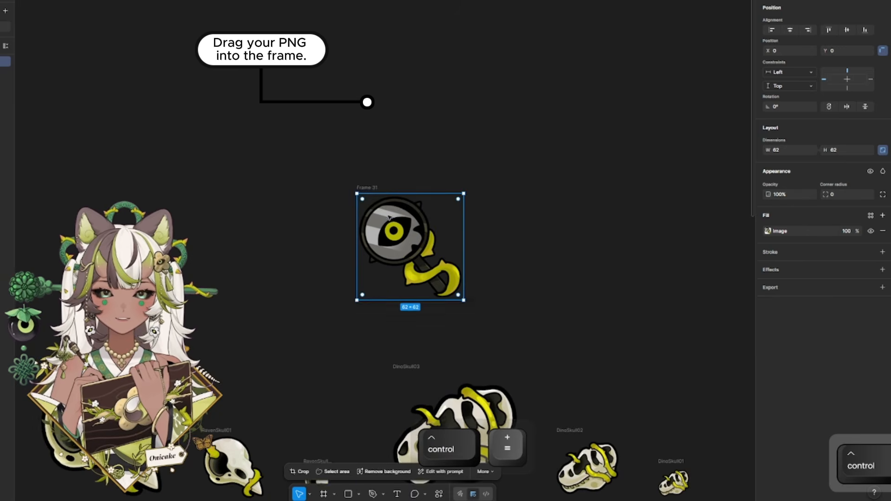
pyautogui.hotkey('ctrl', '=')
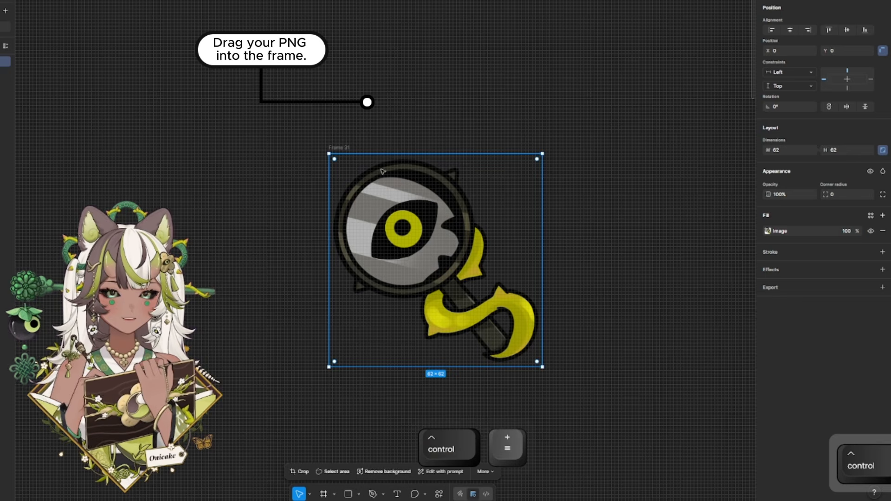
pyautogui.hotkey('ctrl', '-')
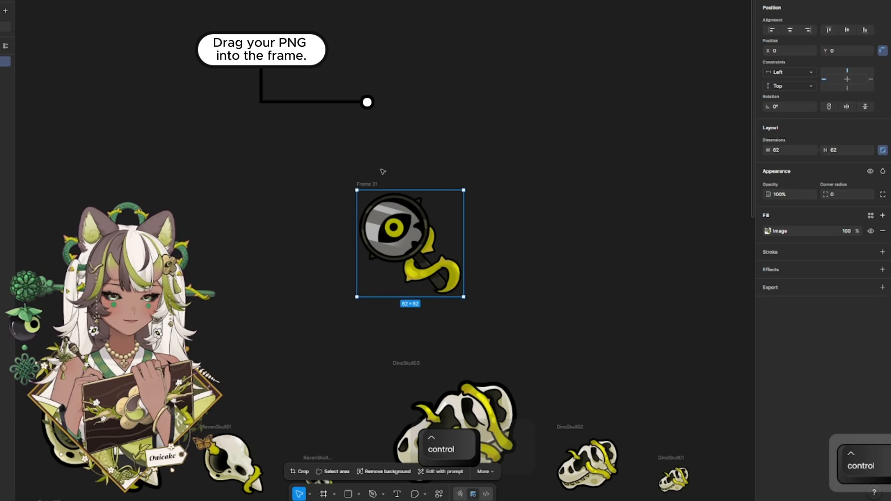
# Set the magnifying-glass image's size to 72 × 72 so it fills its frame, and deselect it
pyautogui.click(785, 151)
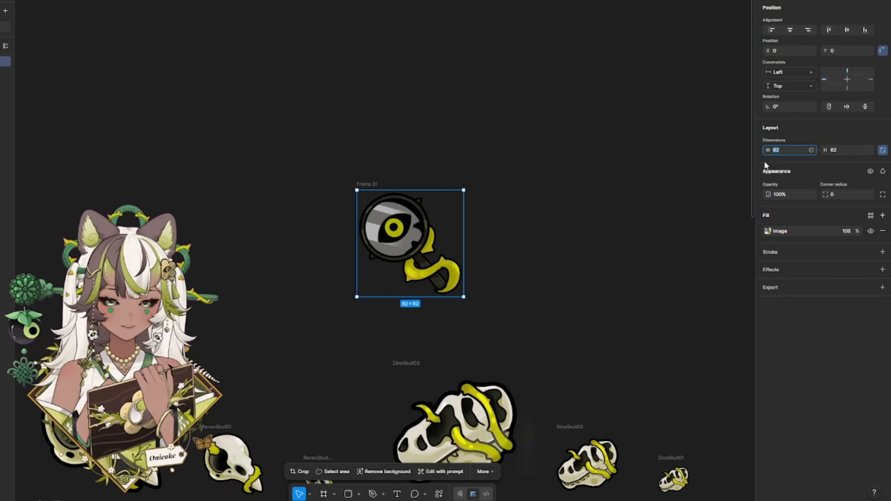
pyautogui.write('72')
pyautogui.press('Return')
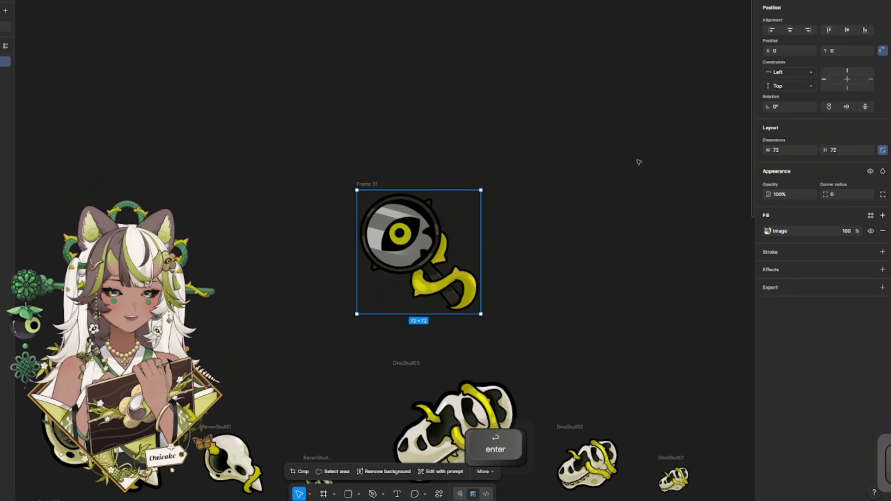
pyautogui.moveTo(434, 255); pyautogui.dragTo(430, 255)
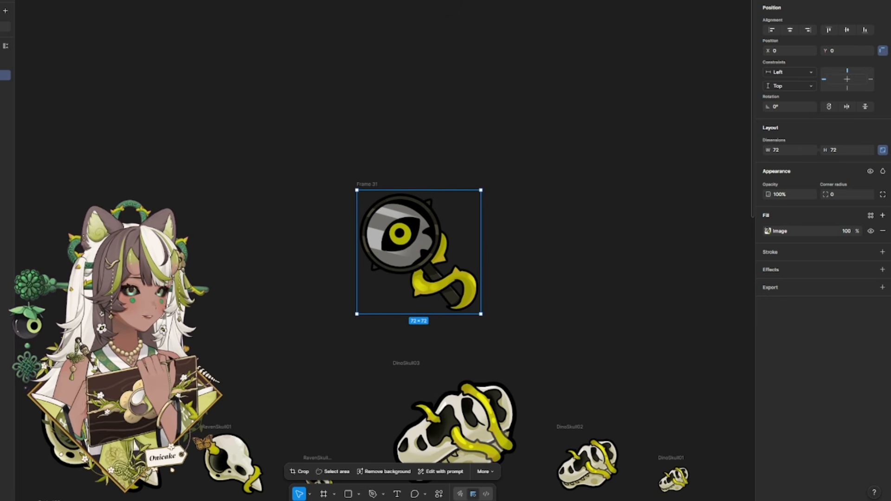
pyautogui.click(602, 286)
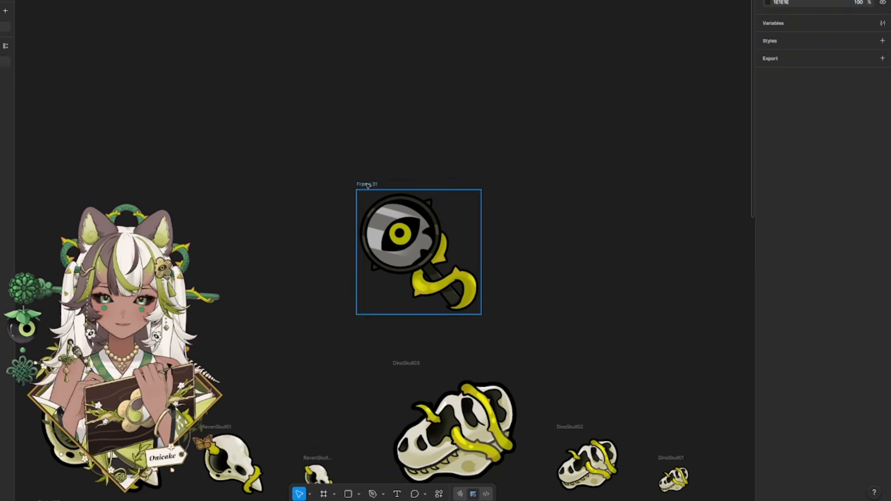
# Examine the dimensions of the large, medium and small dinosaur skull badge frames
pyautogui.scroll(-2, 619, 306)
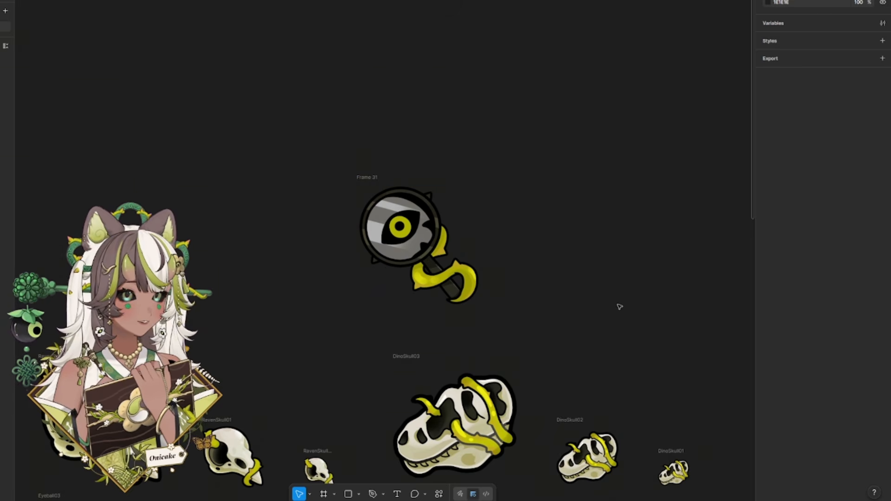
pyautogui.scroll(-1, 547, 181)
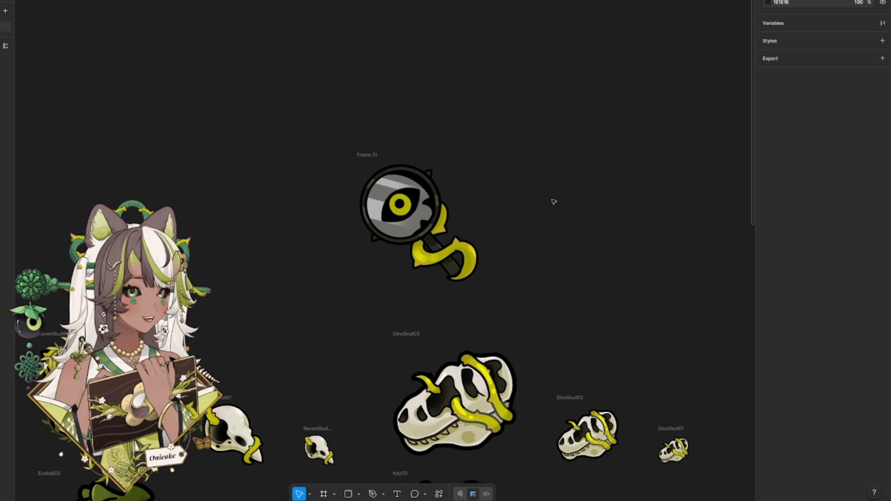
pyautogui.scroll(-2, 534, 190)
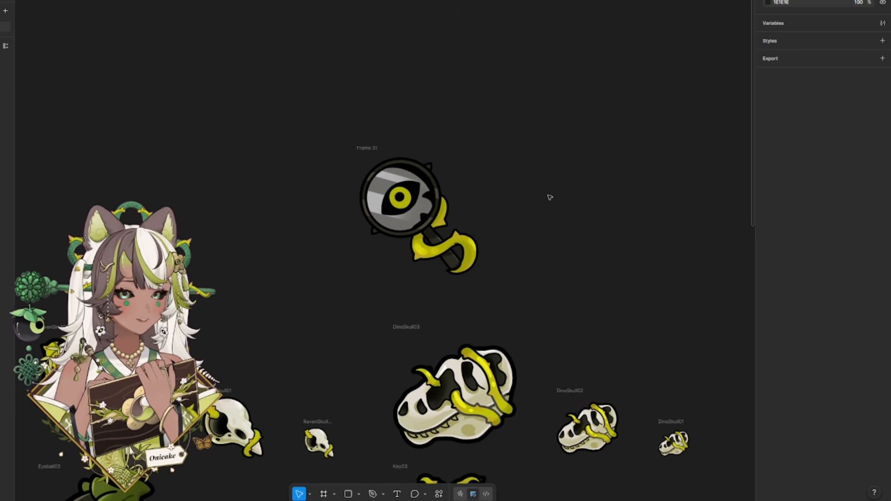
pyautogui.moveTo(389, 315); pyautogui.dragTo(686, 458)
pyautogui.press('Escape')
pyautogui.click(453, 399)
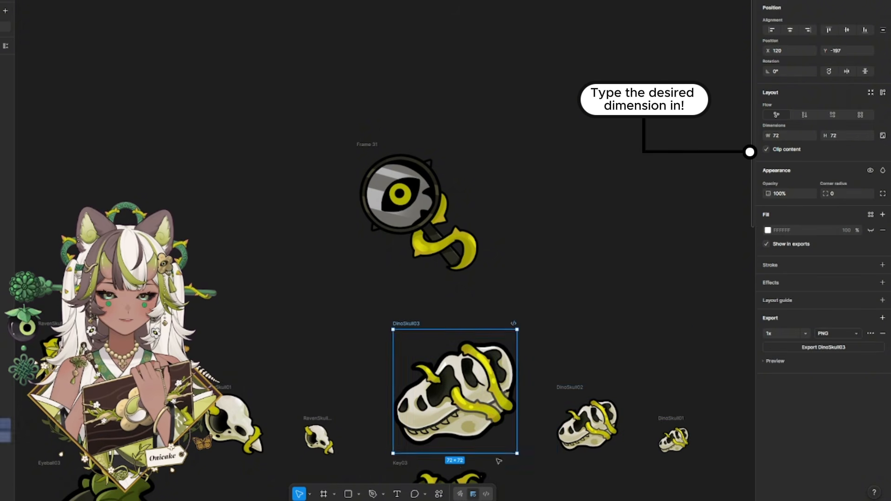
pyautogui.scroll(-5, 461, 469)
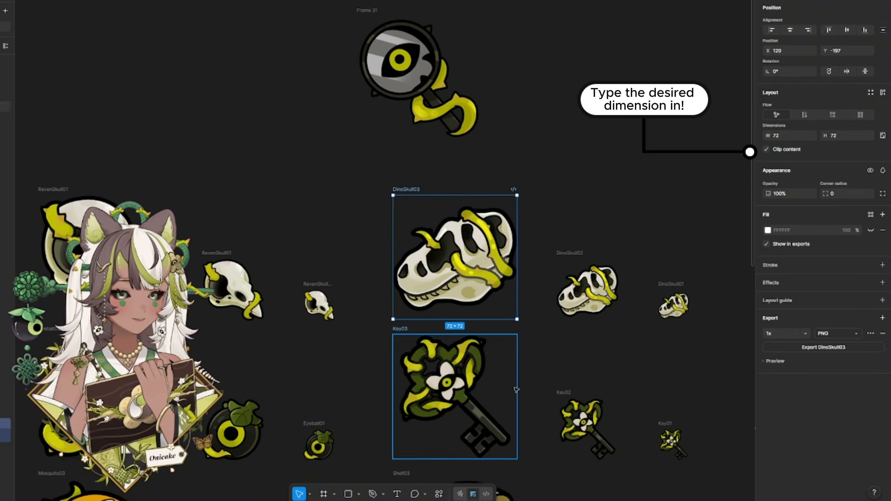
pyautogui.click(589, 308)
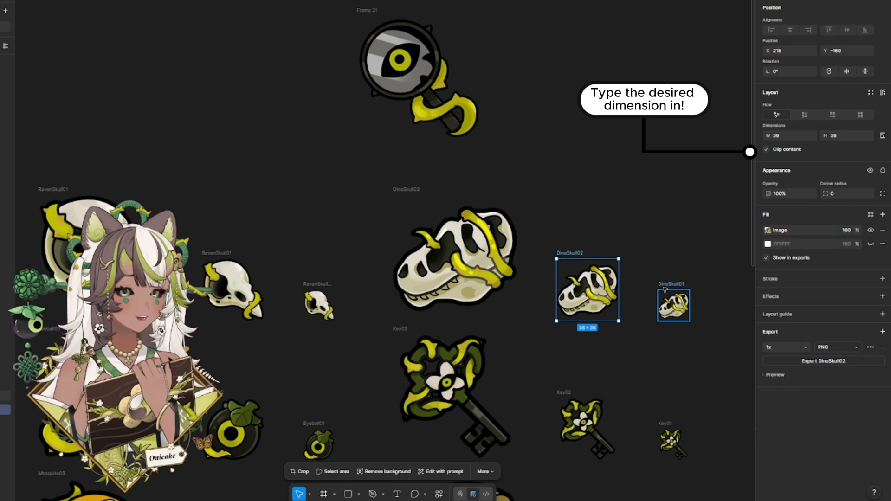
pyautogui.click(672, 304)
pyautogui.scroll(2, 650, 200)
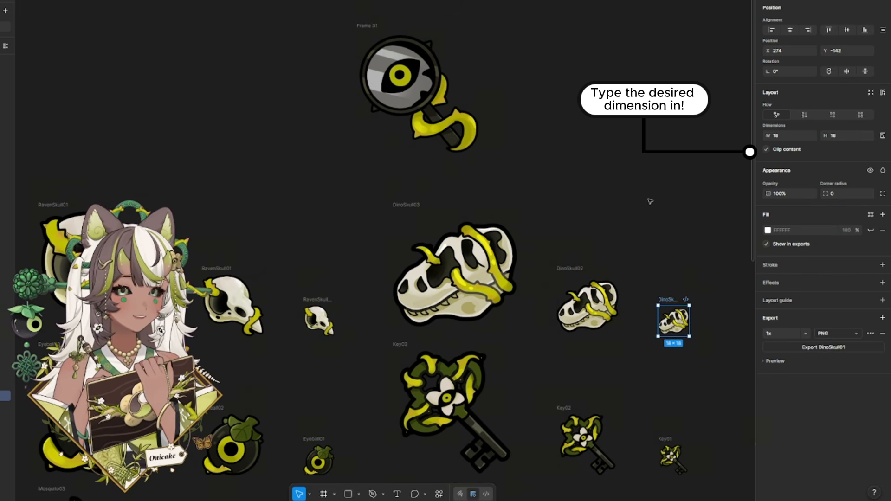
# Duplicate the 72 × 72 magnifying-glass frame, placing the copy beside the original
pyautogui.click(376, 30)
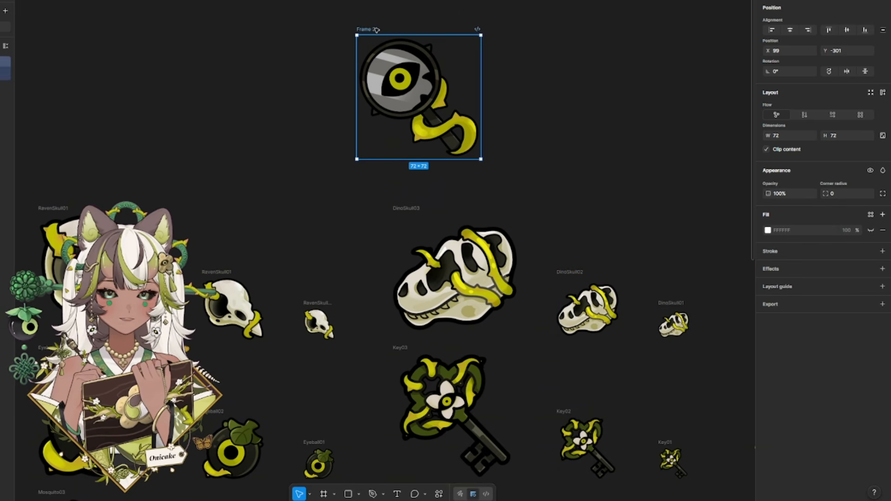
pyautogui.hotkey('ctrl', 'c')
pyautogui.click(528, 84)
pyautogui.hotkey('ctrl', 'v')
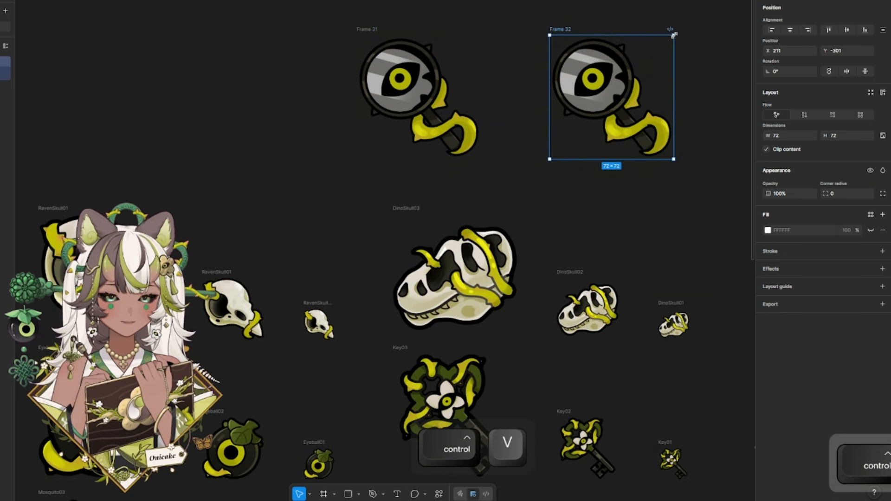
# Resize the copied magnifying-glass frame to 36 × 36 and lock its aspect ratio
pyautogui.moveTo(673, 35); pyautogui.dragTo(608, 93)
pyautogui.click(786, 135)
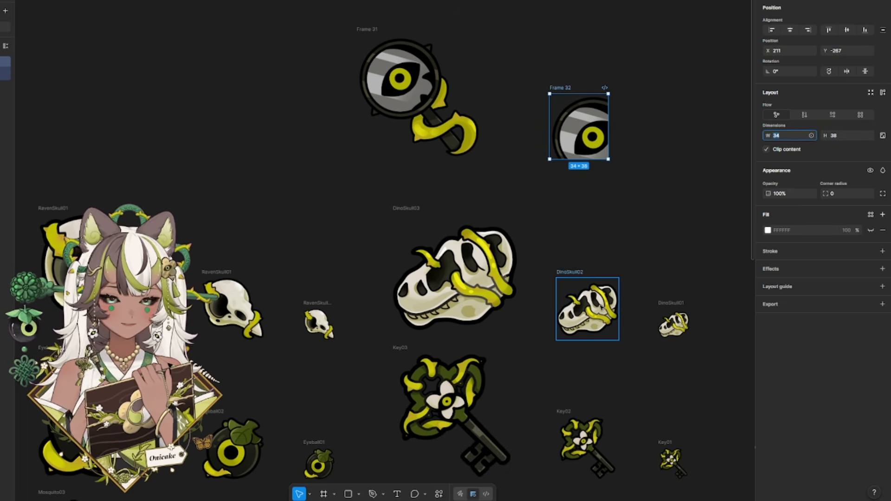
pyautogui.click(587, 308)
pyautogui.click(579, 126)
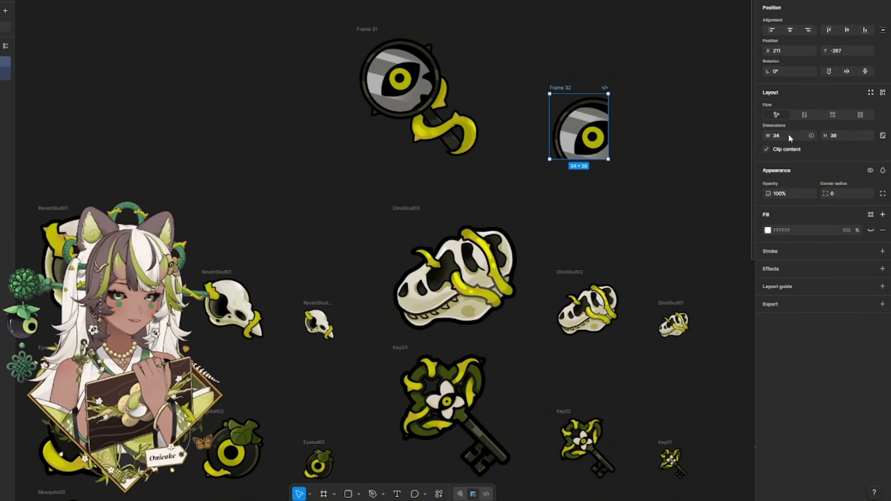
pyautogui.write('36')
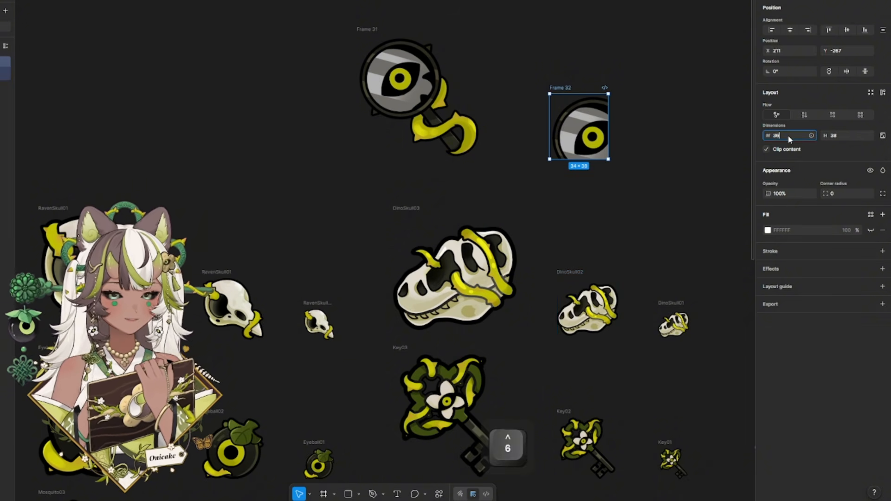
pyautogui.press('Return')
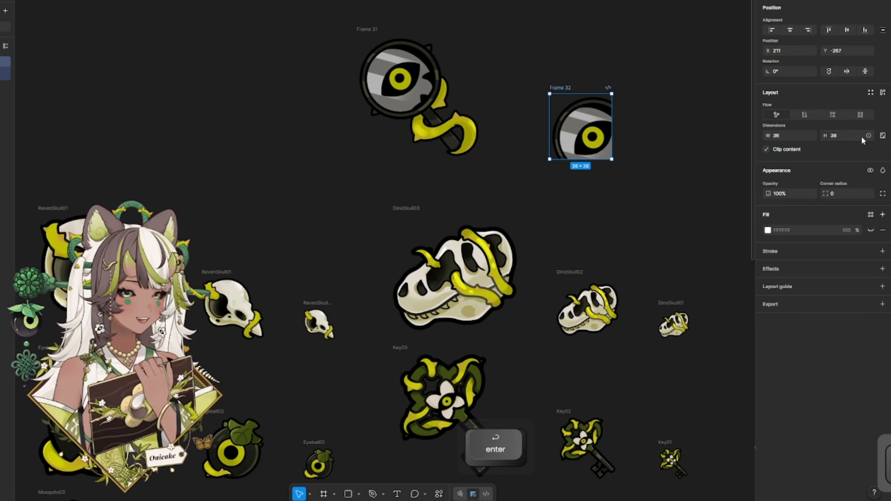
pyautogui.doubleClick(836, 138)
pyautogui.write('36+3')
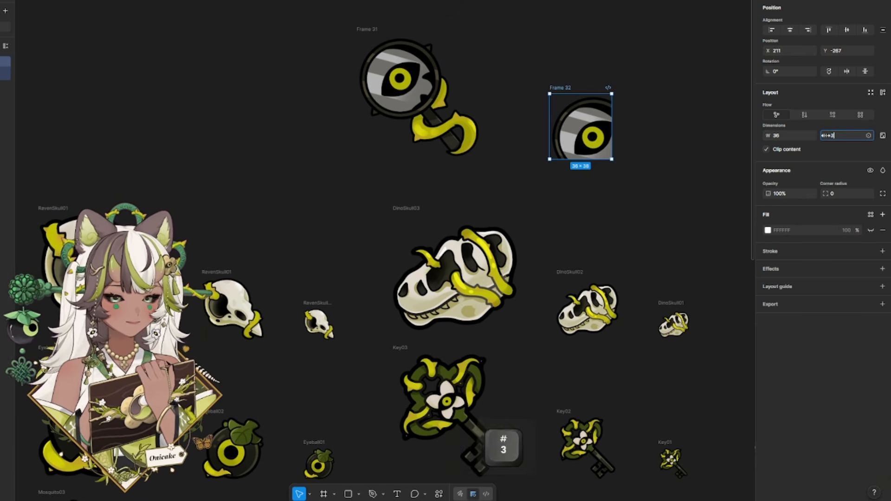
pyautogui.press('Return')
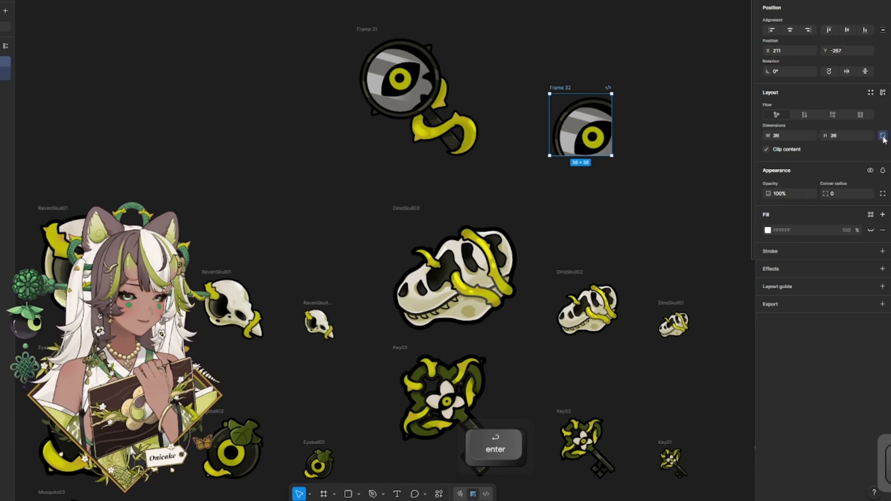
pyautogui.click(883, 136)
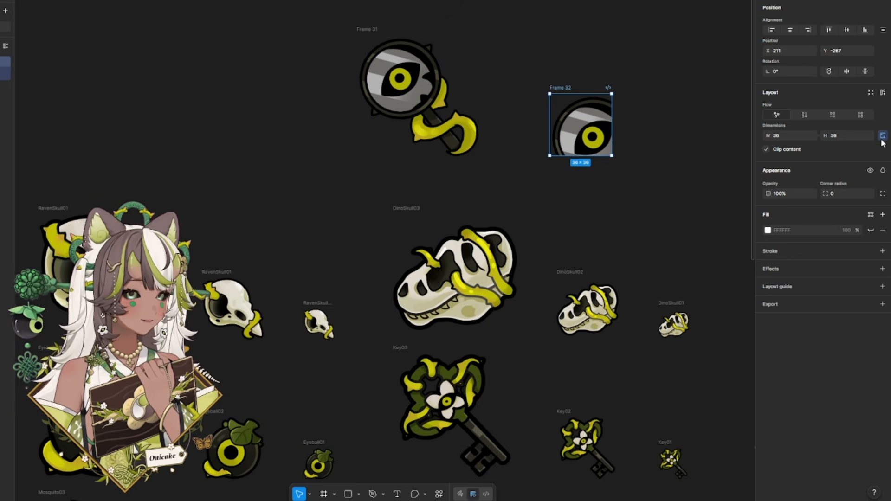
# Resize the image inside the 36 × 36 frame to 36 × 36
pyautogui.click(597, 120)
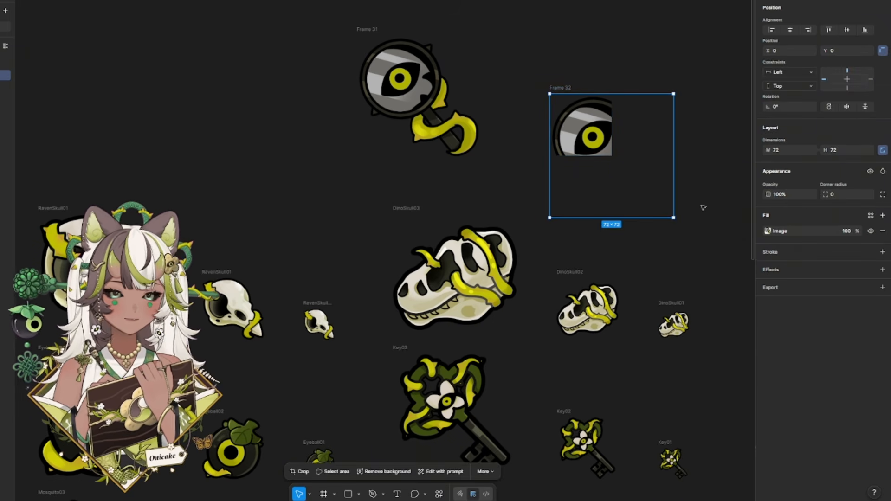
pyautogui.click(779, 150)
pyautogui.write('3')
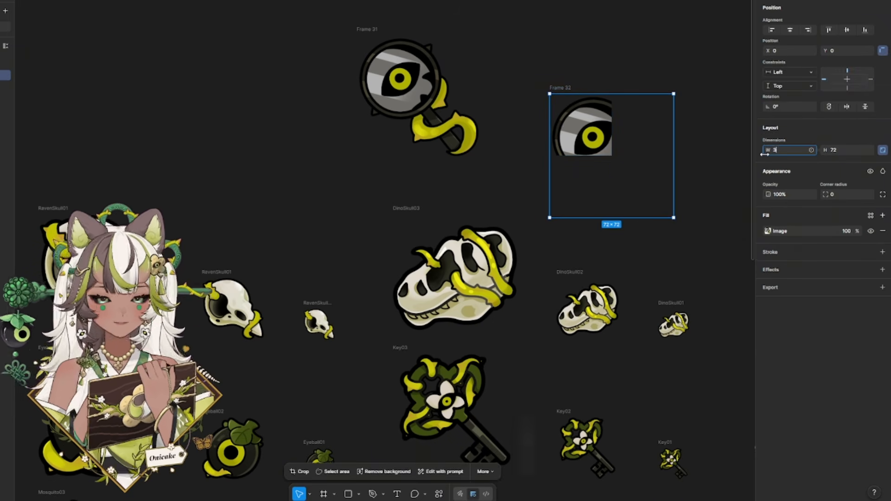
pyautogui.write('6')
pyautogui.press('Return')
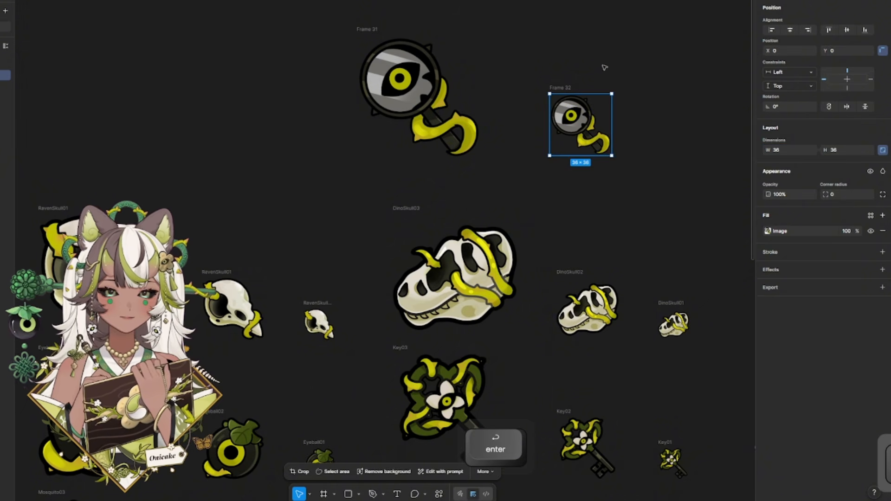
# Duplicate the 36 × 36 magnifying-glass frame and set the copy's width to 18 with the proportions locked
pyautogui.click(567, 89)
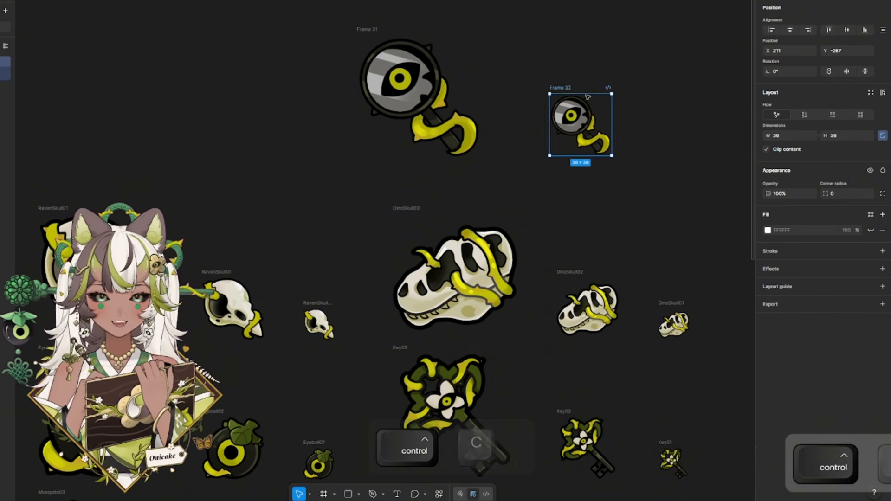
pyautogui.hotkey('ctrl', 'v')
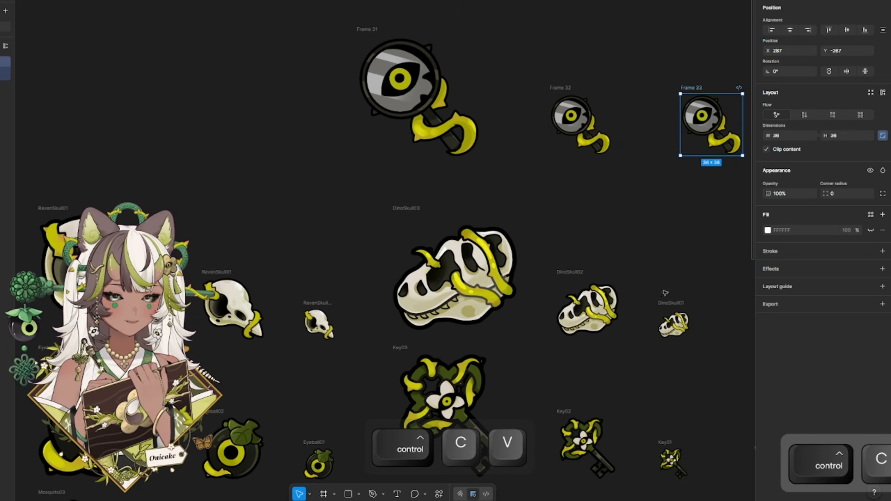
pyautogui.click(674, 317)
pyautogui.click(695, 89)
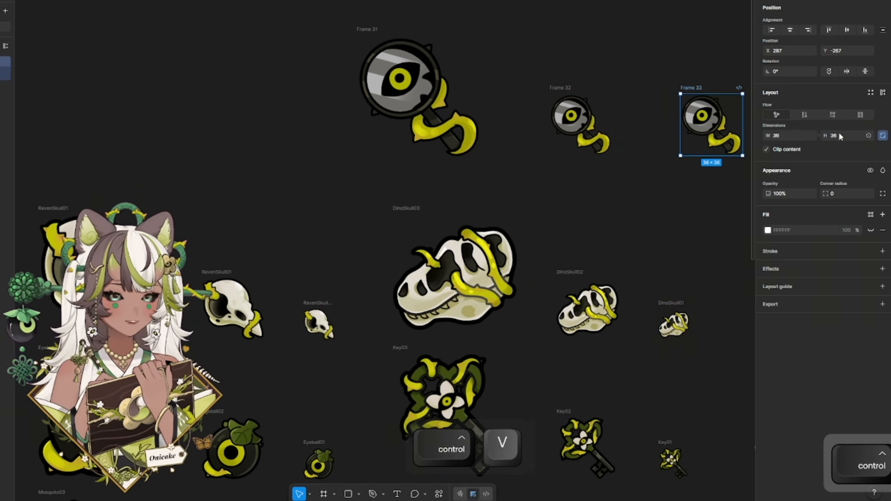
pyautogui.click(796, 135)
pyautogui.write('18')
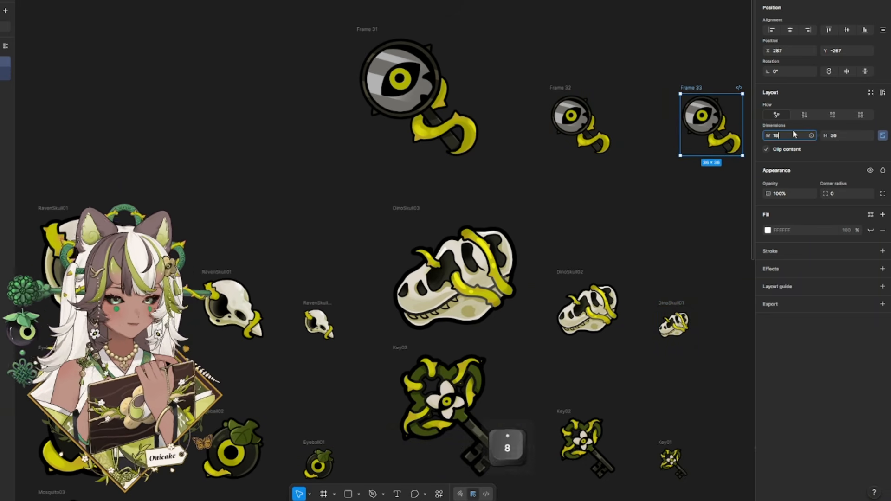
pyautogui.press('Return')
# Resize the image inside the smallest magnifying-glass frame to 18 × 18
pyautogui.press('Return')
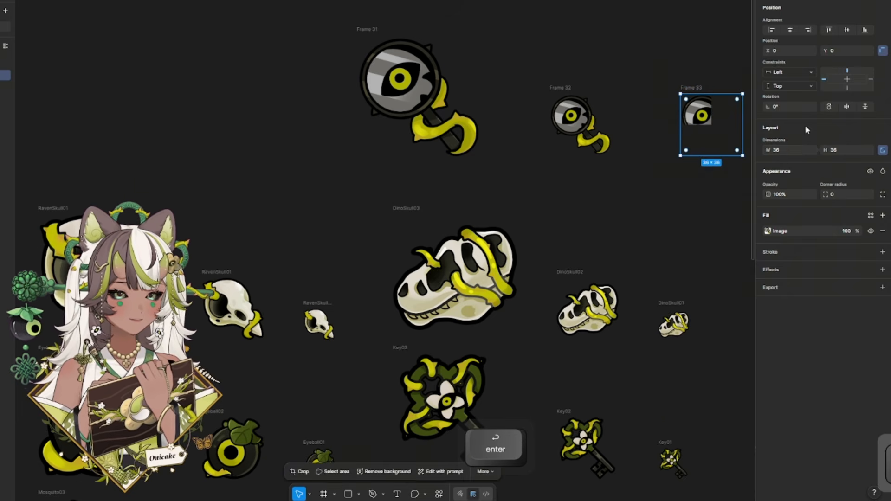
pyautogui.click(798, 150)
pyautogui.write('18')
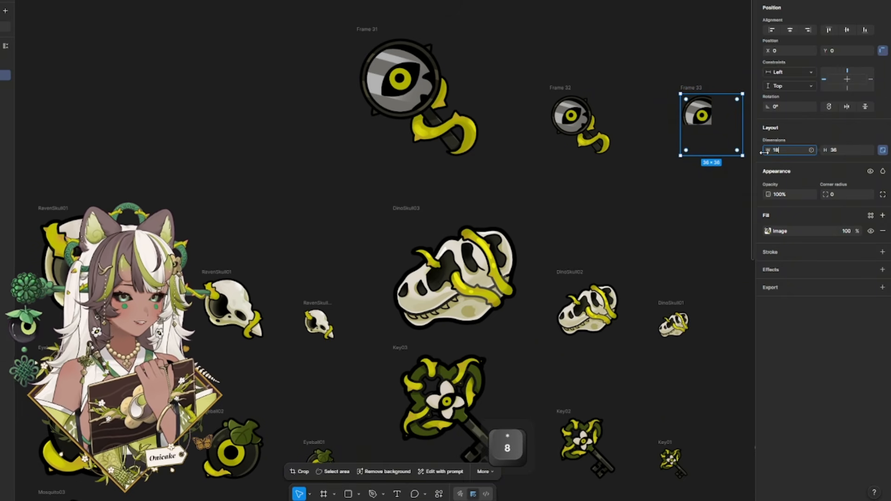
pyautogui.press('Return')
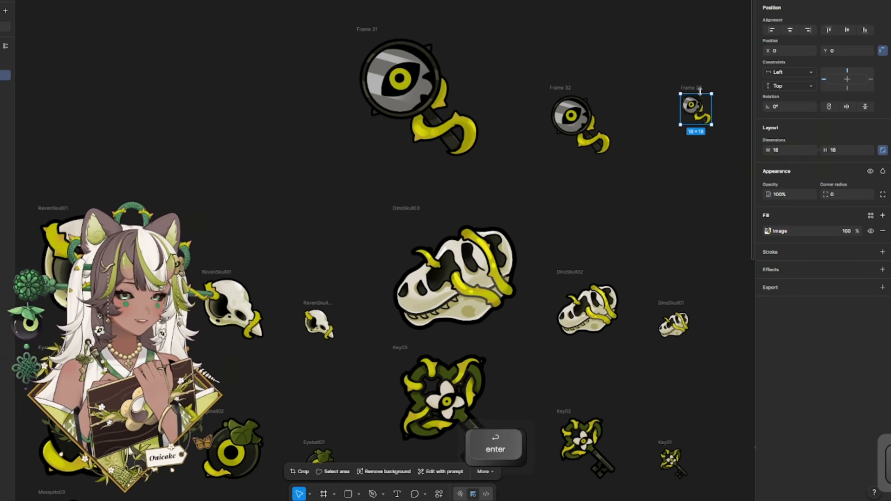
# Line up the 36 × 36 and 18 × 18 magnifying-glass frames beside the 72 × 72 one, bottoms aligned and spaced 18 apart
pyautogui.moveTo(697, 93); pyautogui.dragTo(663, 124)
pyautogui.moveTo(567, 89); pyautogui.dragTo(532, 93)
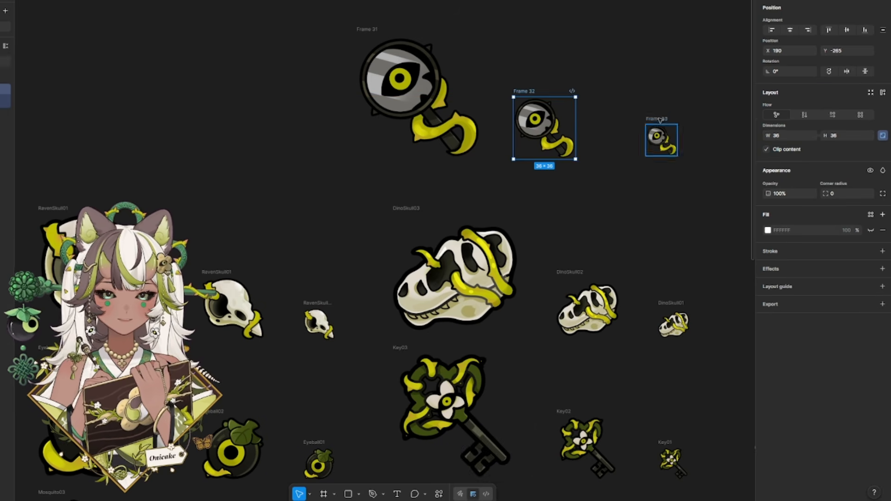
pyautogui.moveTo(656, 119); pyautogui.dragTo(614, 123)
pyautogui.scroll(1, 652, 185)
pyautogui.click(671, 188)
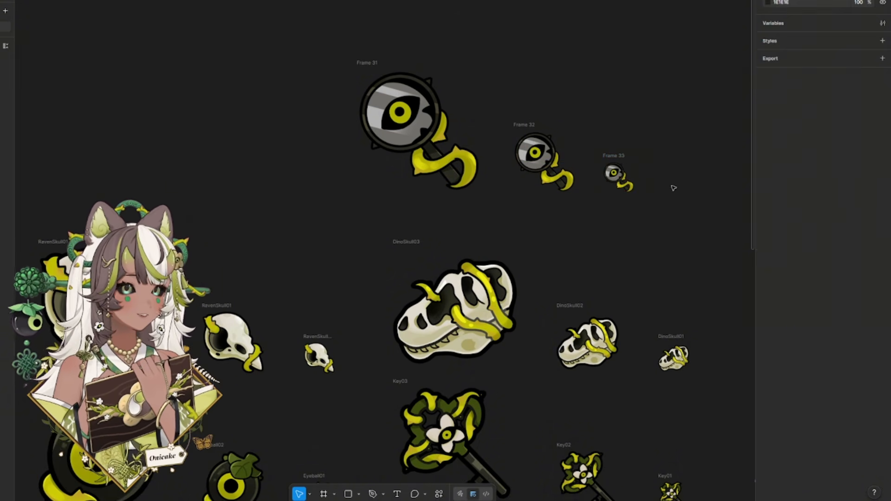
pyautogui.moveTo(531, 128); pyautogui.dragTo(528, 128)
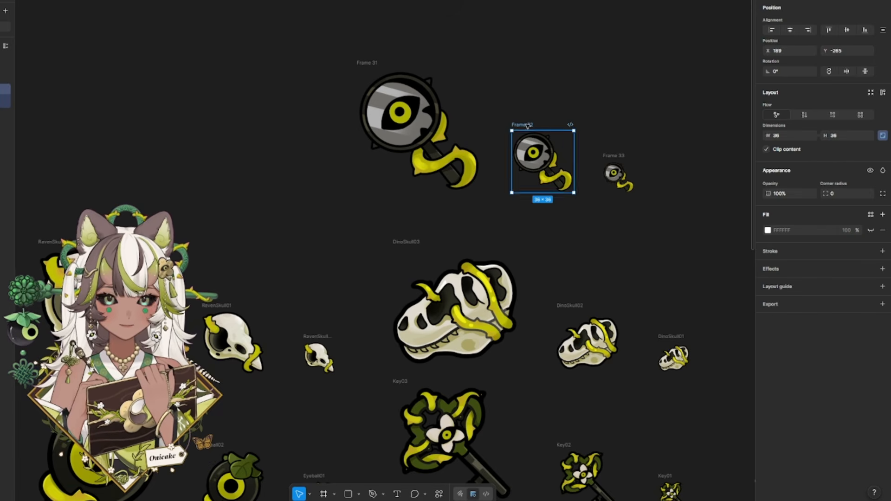
pyautogui.click(643, 99)
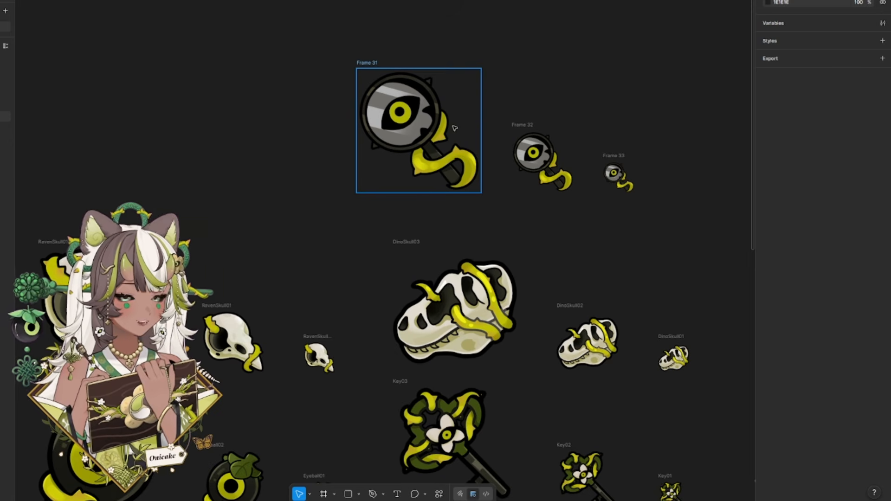
pyautogui.press('ctrl')
pyautogui.scroll(1, 517, 96)
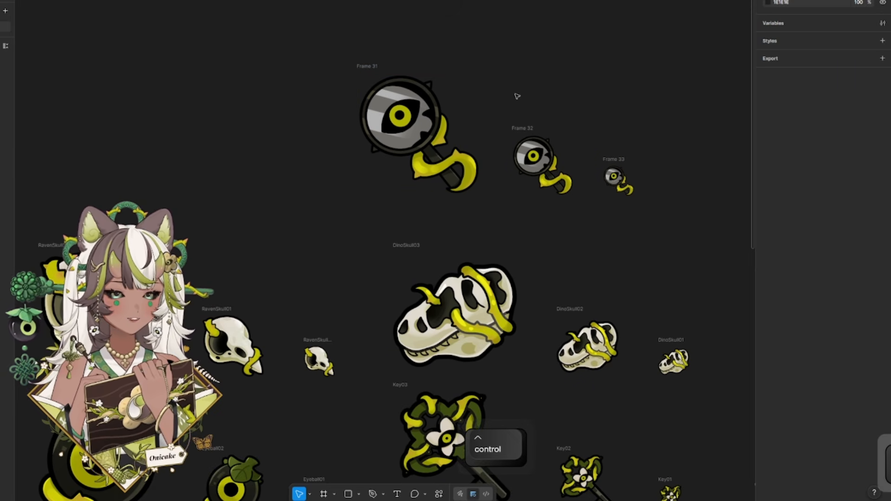
pyautogui.moveTo(331, 48); pyautogui.dragTo(648, 206)
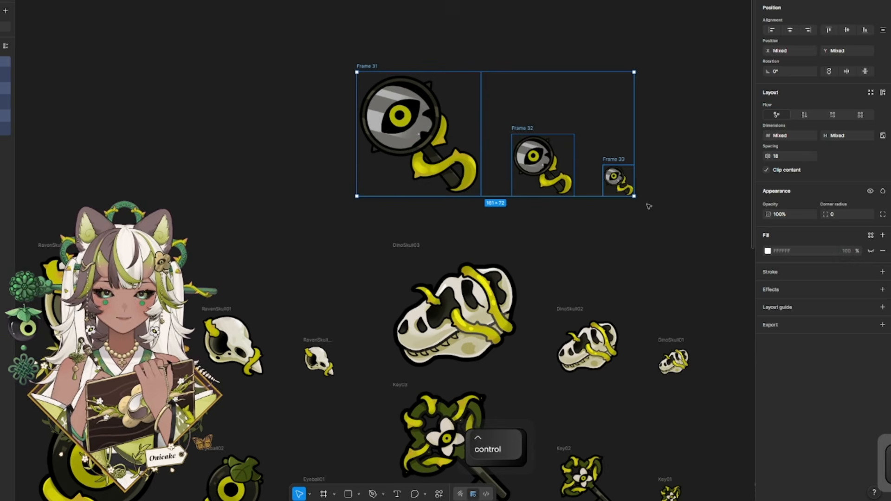
pyautogui.click(663, 153)
pyautogui.click(374, 67)
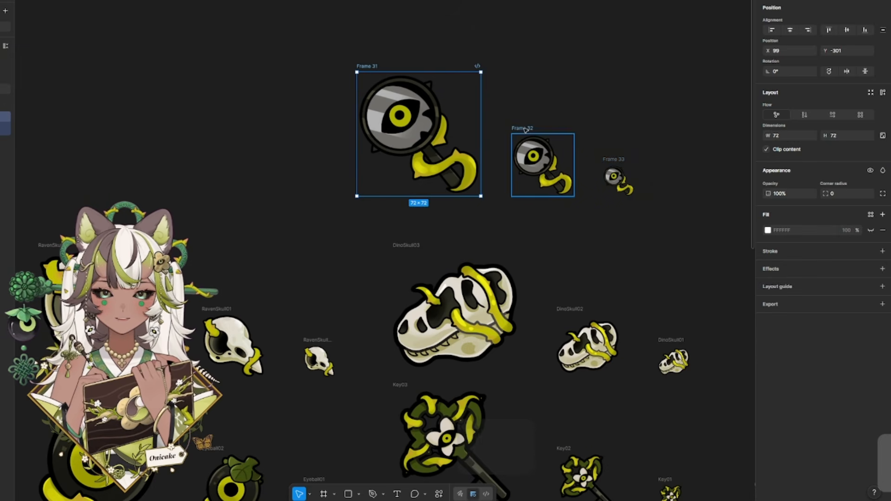
pyautogui.keyDown('shift'); pyautogui.click(525, 129); pyautogui.keyUp('shift')
pyautogui.keyDown('shift'); pyautogui.click(612, 159); pyautogui.keyUp('shift')
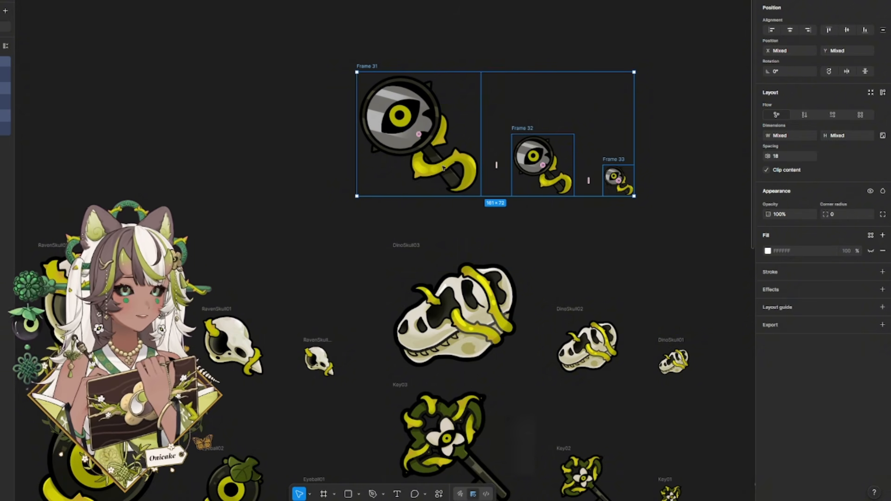
# Try pasting a copy of the 72 × 72 magnifying-glass frame, and delete the copy
pyautogui.click(426, 132)
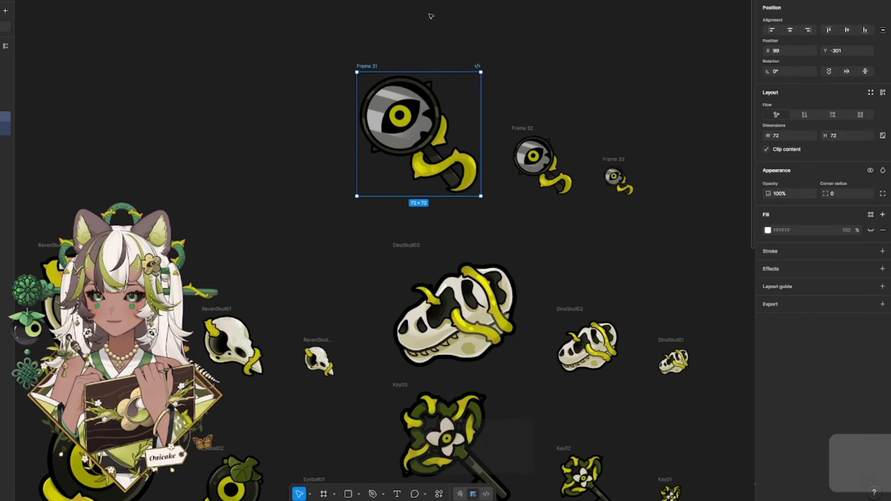
pyautogui.hotkey('ctrl', 'c')
pyautogui.scroll(3, 432, 19)
pyautogui.click(436, 29)
pyautogui.hotkey('ctrl', 'v')
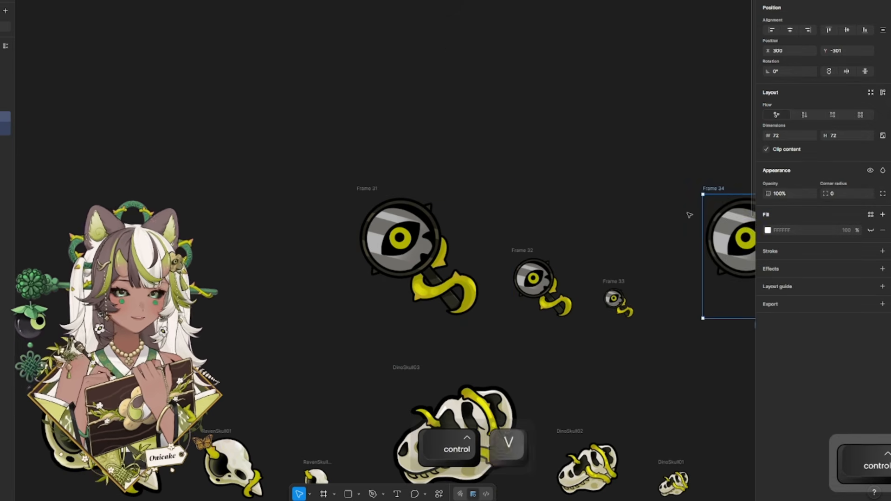
pyautogui.press('BackSpace')
pyautogui.click(543, 282)
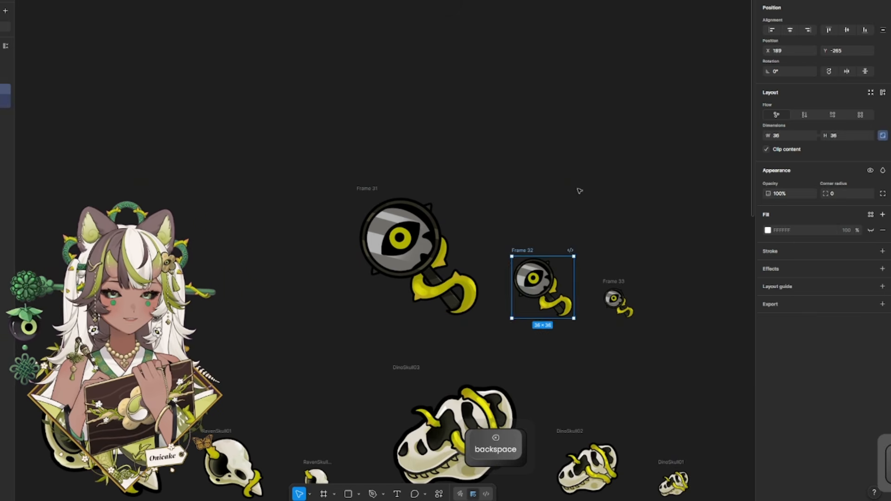
pyautogui.click(608, 246)
pyautogui.scroll(-2, 608, 246)
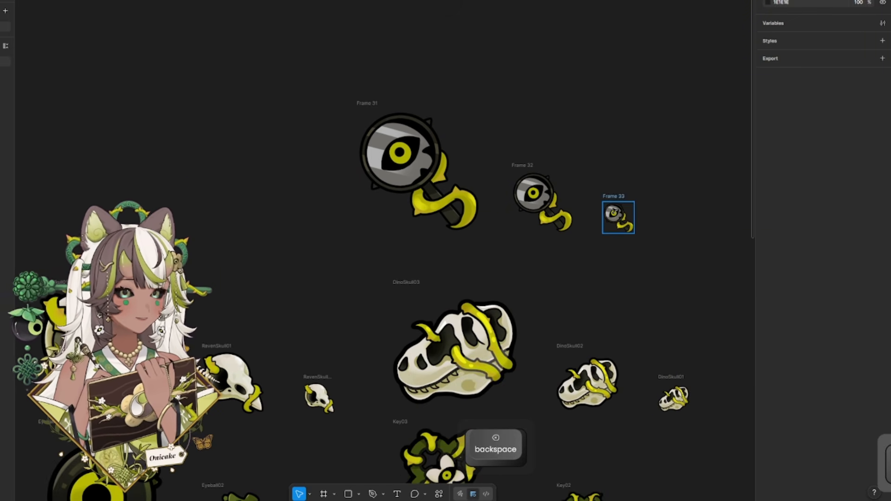
pyautogui.click(619, 220)
pyautogui.click(567, 270)
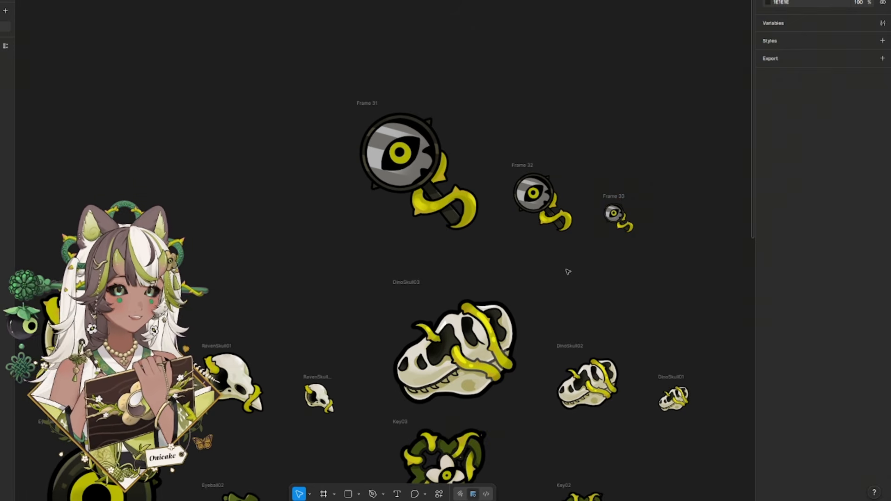
pyautogui.click(496, 320)
pyautogui.click(579, 291)
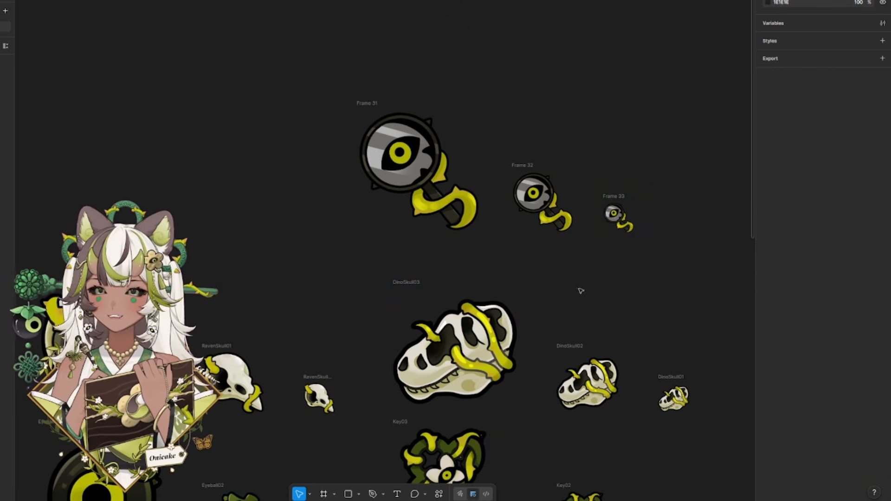
# Try pasting a copy of the 18 × 18 raven skull frame, and delete the copy
pyautogui.click(319, 380)
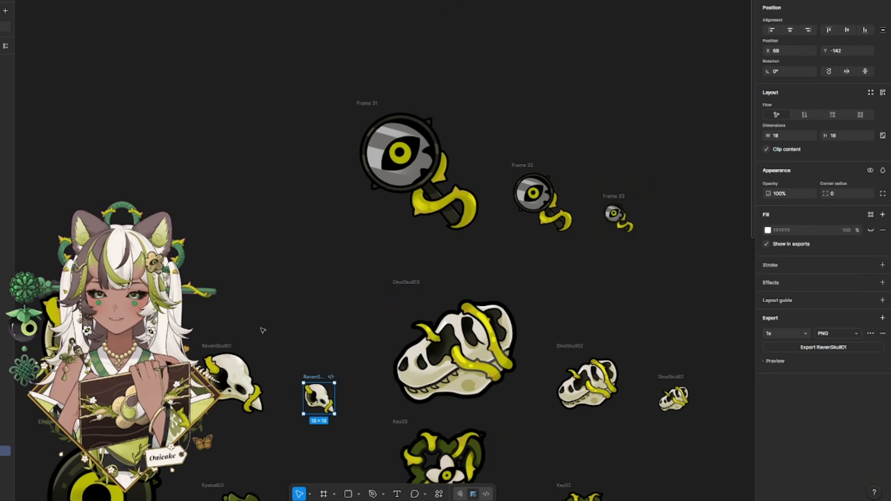
pyautogui.hotkey('ctrl', 'c')
pyautogui.hotkey('ctrl', 'v')
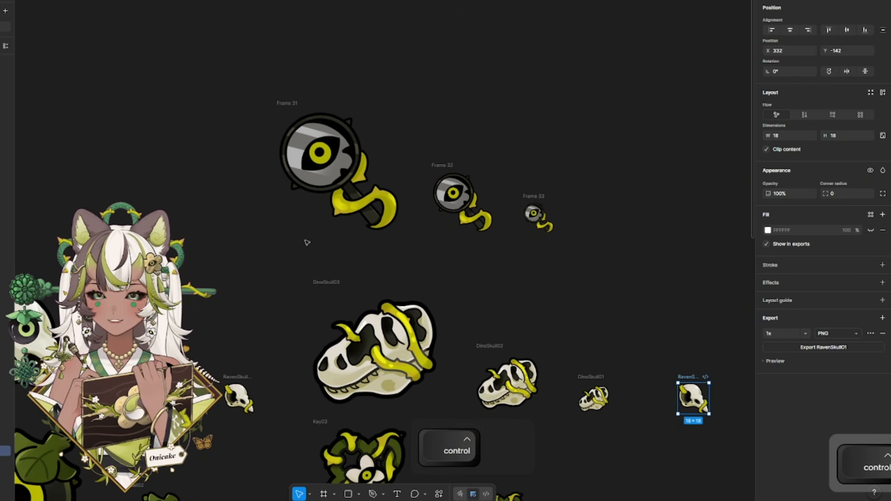
pyautogui.press('BackSpace')
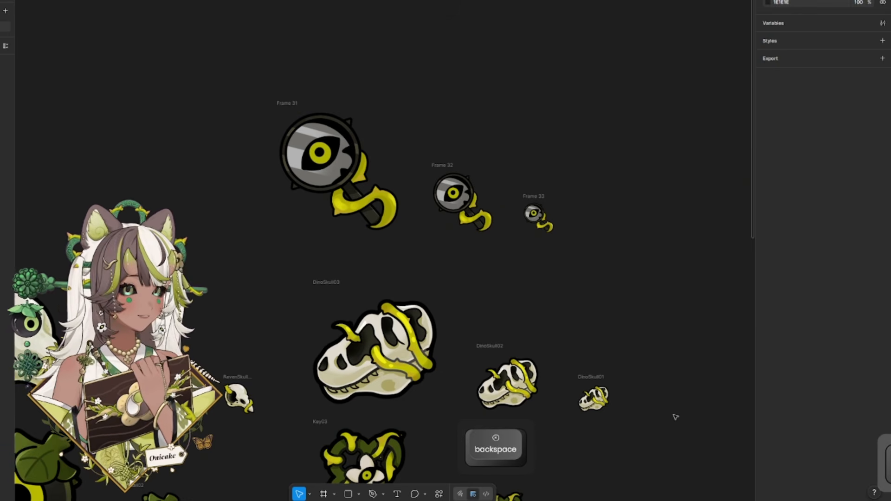
# Duplicate all three magnifying-glass frames together and place the copies in a row to the left of the originals
pyautogui.hscroll(-5, 501, 364)
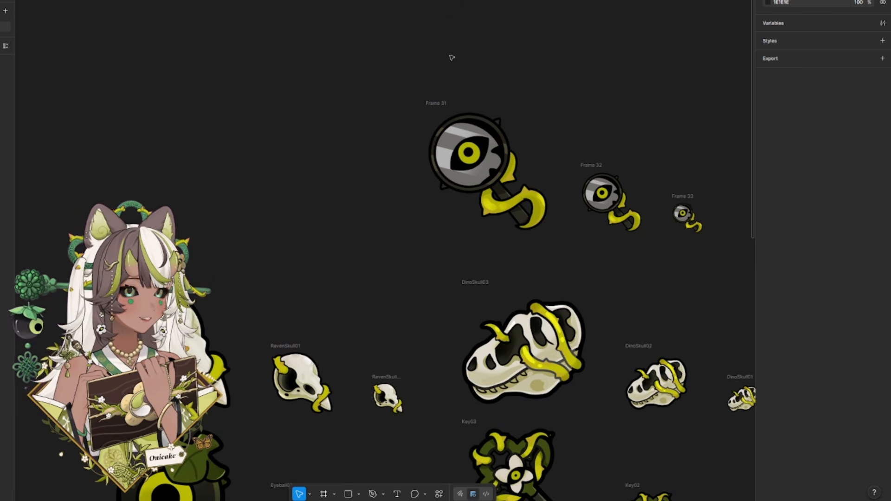
pyautogui.click(436, 105)
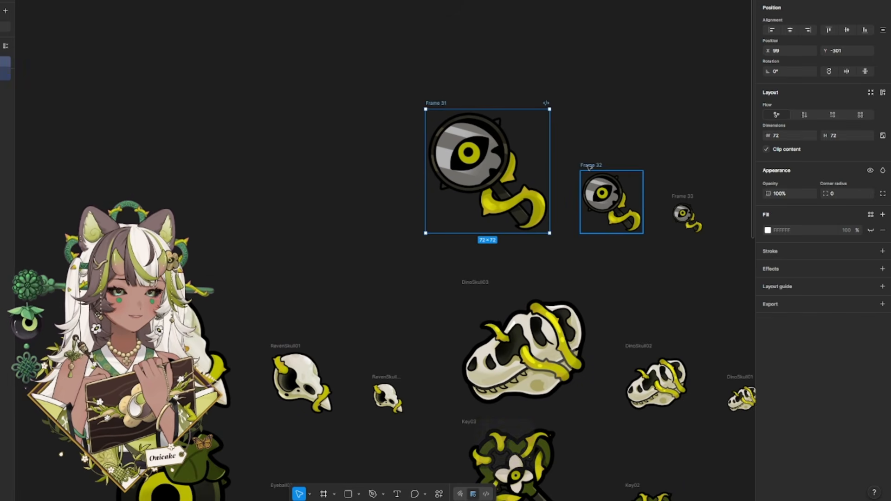
pyautogui.keyDown('shift'); pyautogui.click(603, 172); pyautogui.keyUp('shift')
pyautogui.keyDown('shift'); pyautogui.click(683, 199); pyautogui.keyUp('shift')
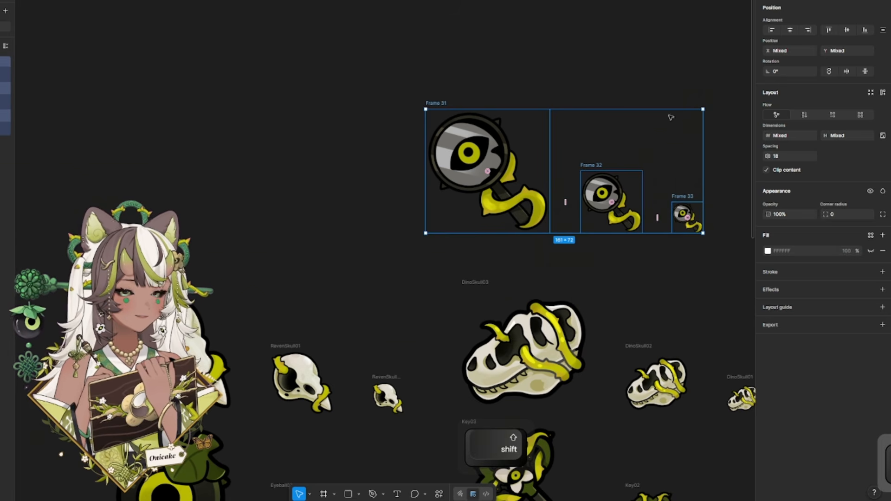
pyautogui.hotkey('ctrl', 'c')
pyautogui.scroll(2, 566, 146)
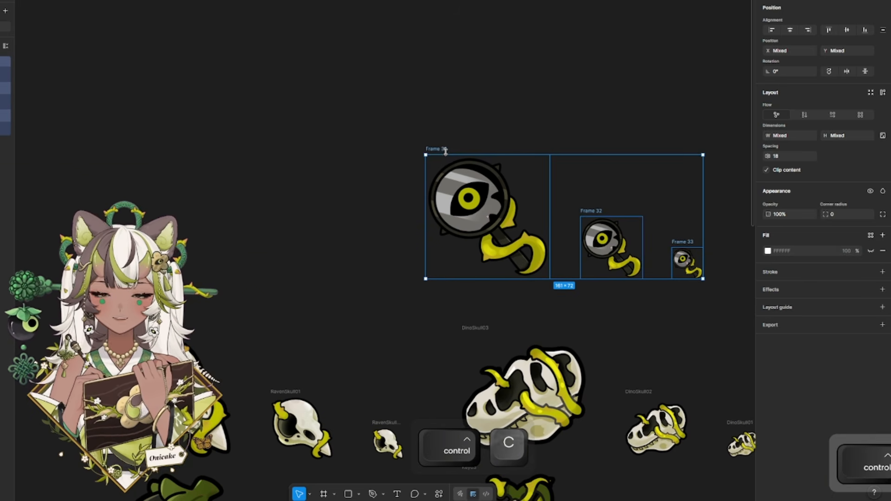
pyautogui.hotkey('ctrl', 'v')
pyautogui.moveTo(446, 150); pyautogui.dragTo(112, 160)
pyautogui.click(192, 84)
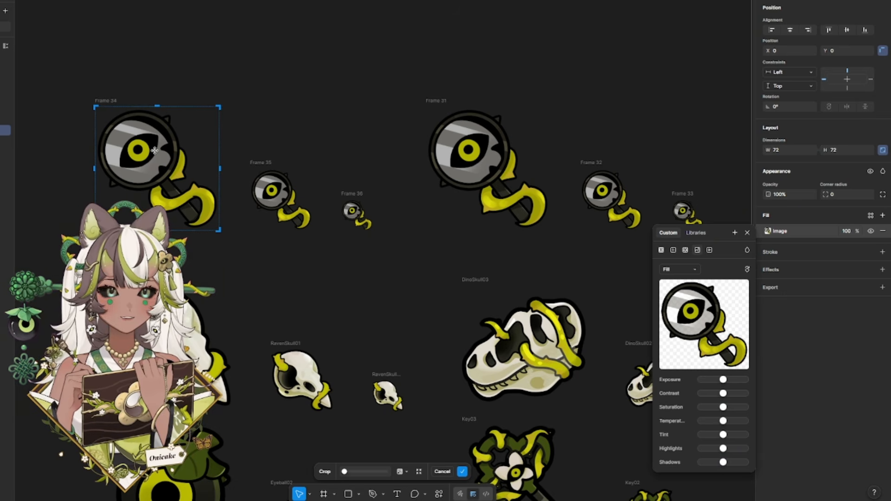
# Open the image fill of the duplicated 36 × 36 frame and browse the computer's icon files for a replacement image
pyautogui.click(285, 198)
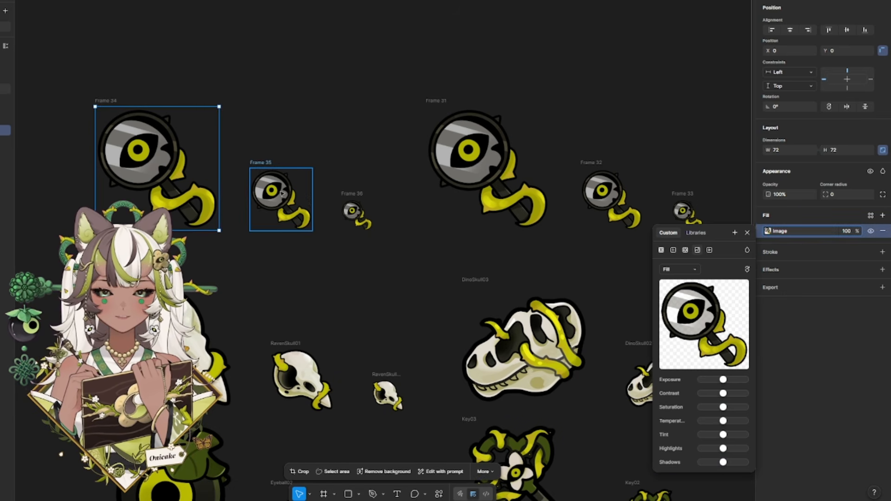
pyautogui.click(281, 194)
pyautogui.doubleClick(282, 194)
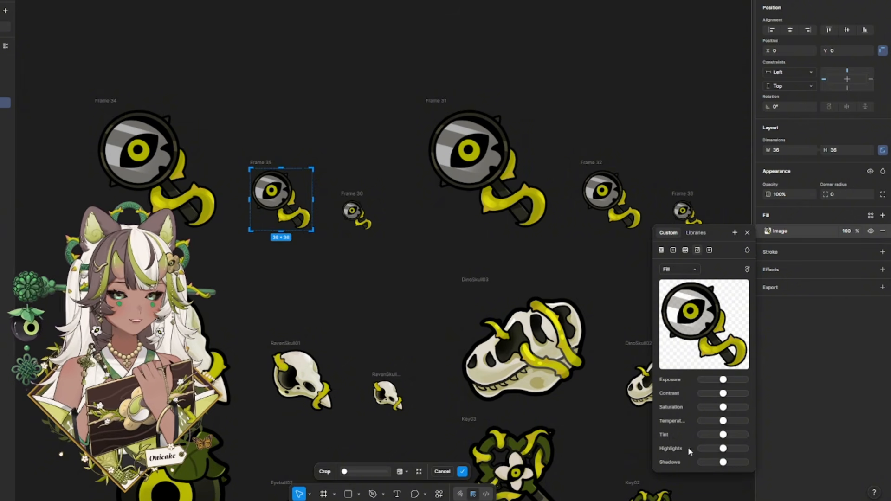
pyautogui.moveTo(703, 318)
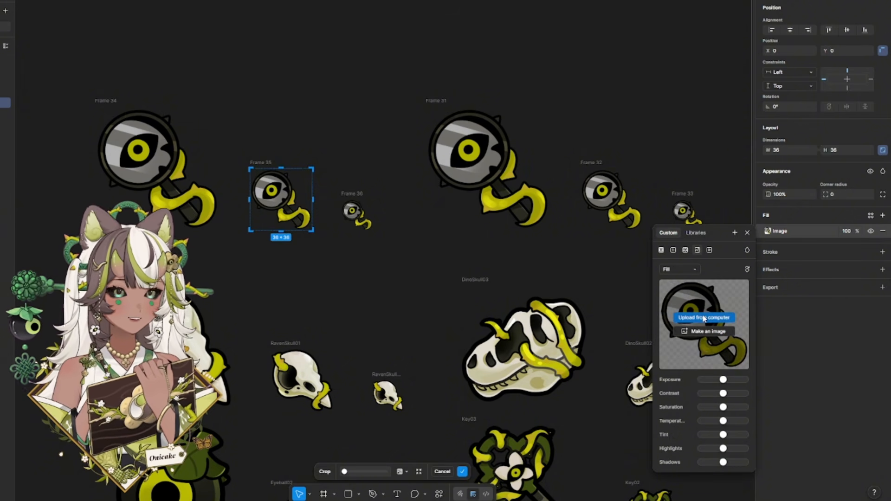
pyautogui.click(712, 318)
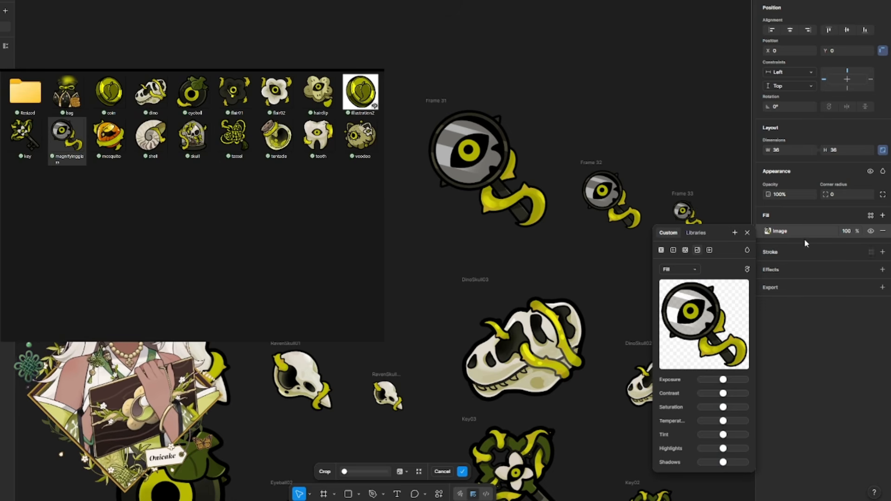
pyautogui.moveTo(720, 324)
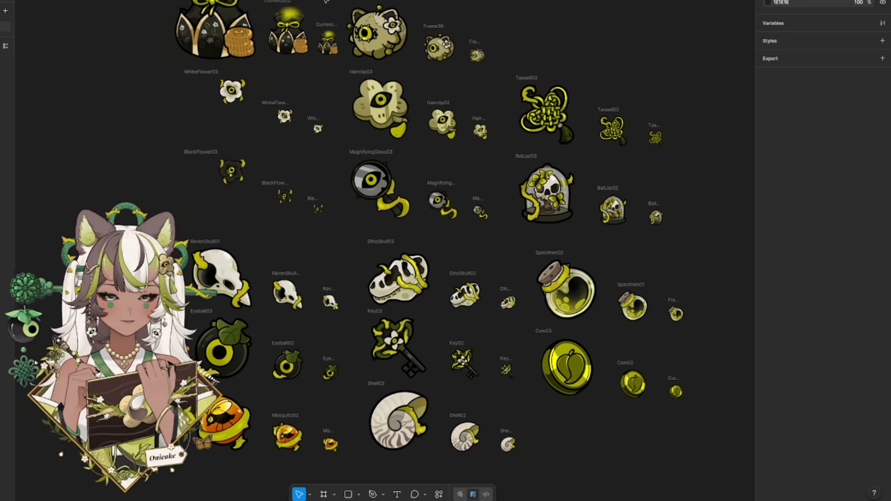
# Batch-rename the three voodoo cat frames, Frame35 to Frame37, as "Voodoo" followed by a two-digit number ascending from 1
pyautogui.moveTo(346, 1); pyautogui.dragTo(486, 50)
pyautogui.click(443, 18)
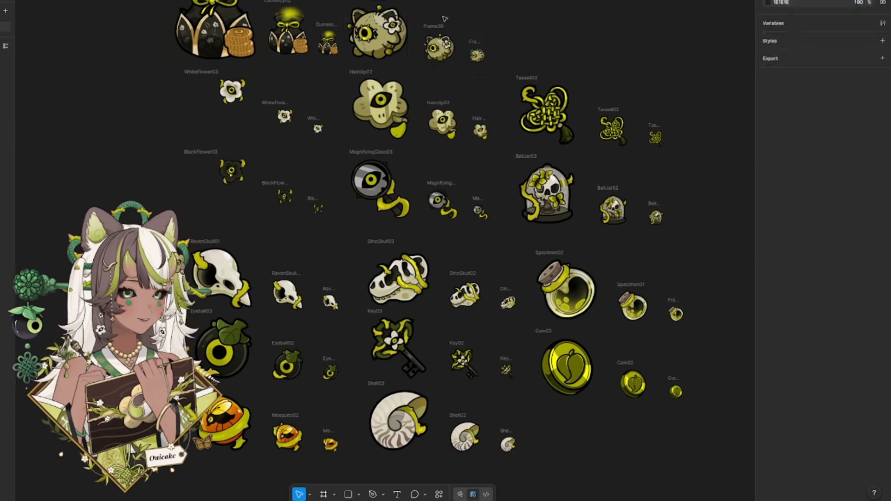
pyautogui.click(351, 1)
pyautogui.hotkey('ctrl', '=')
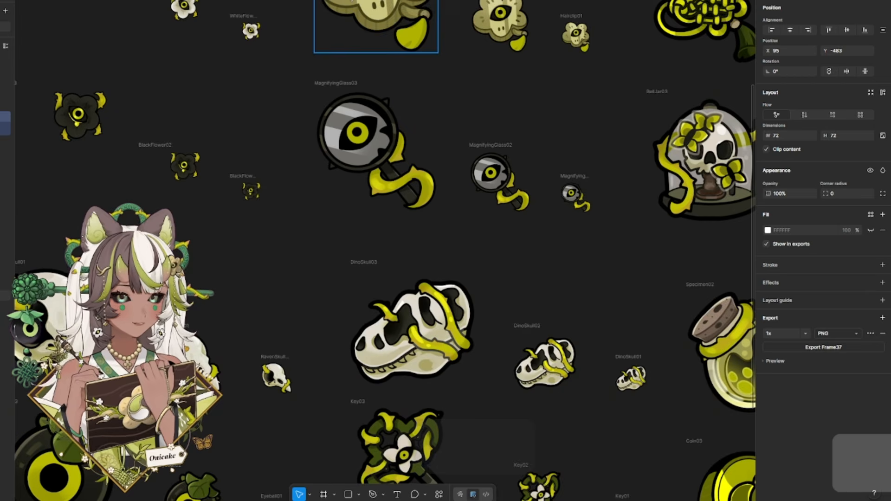
pyautogui.scroll(5, 357, 17)
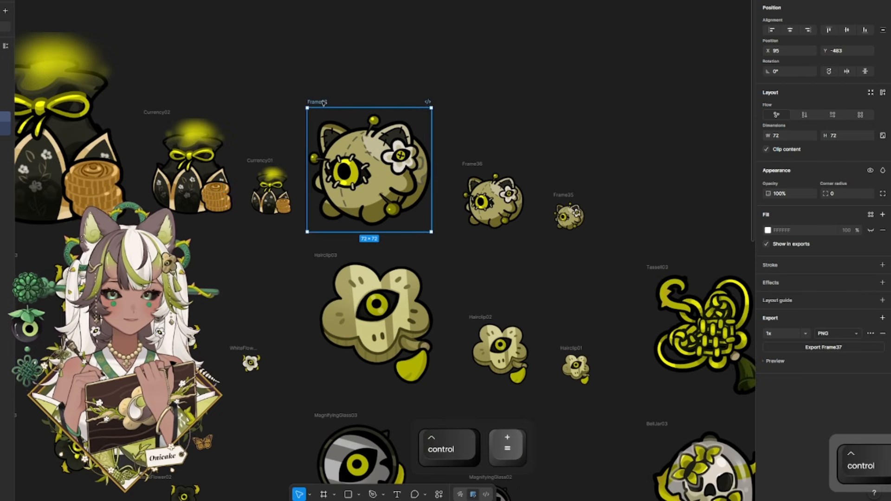
pyautogui.keyDown('shift'); pyautogui.click(508, 175); pyautogui.keyUp('shift')
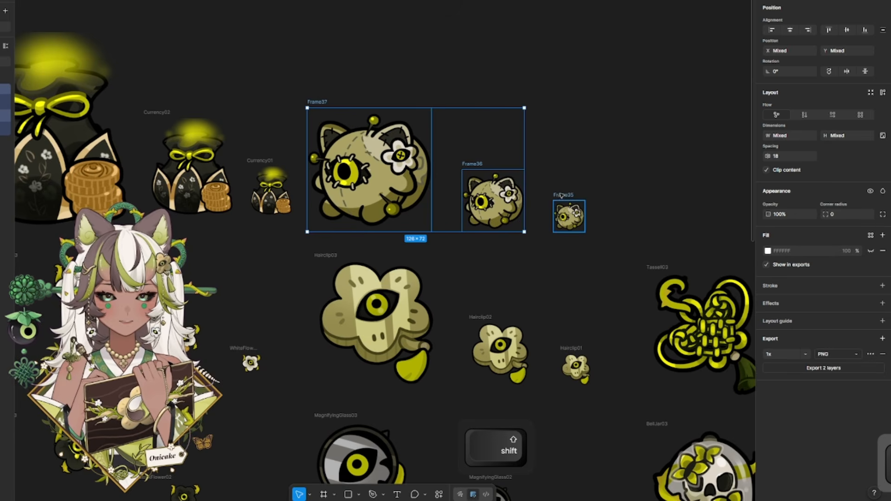
pyautogui.keyDown('shift'); pyautogui.click(566, 214); pyautogui.keyUp('shift')
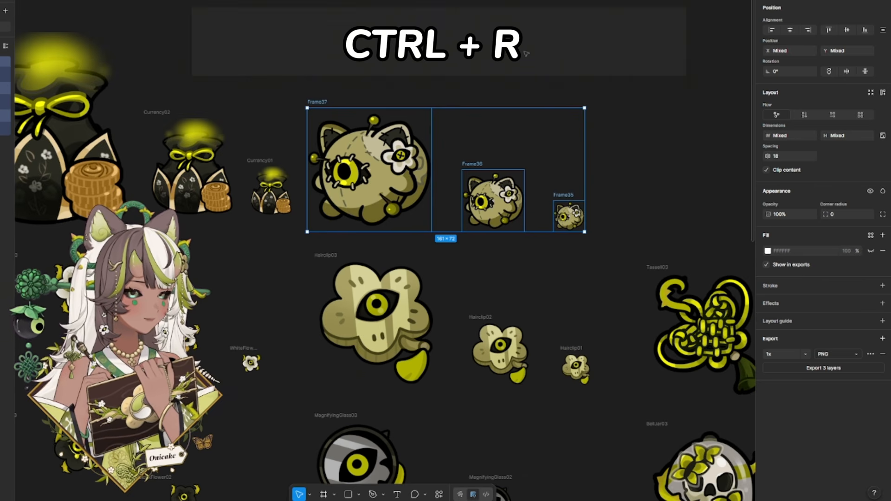
pyautogui.hotkey('ctrl', 'r')
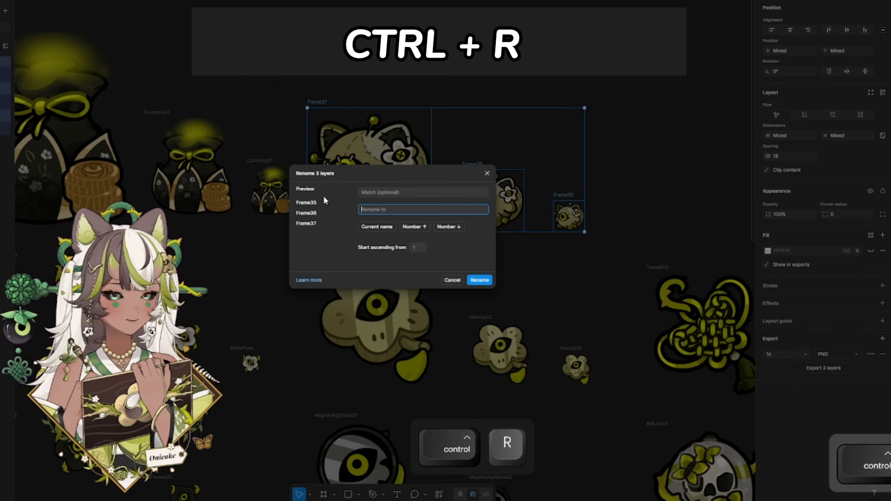
pyautogui.write('Vo')
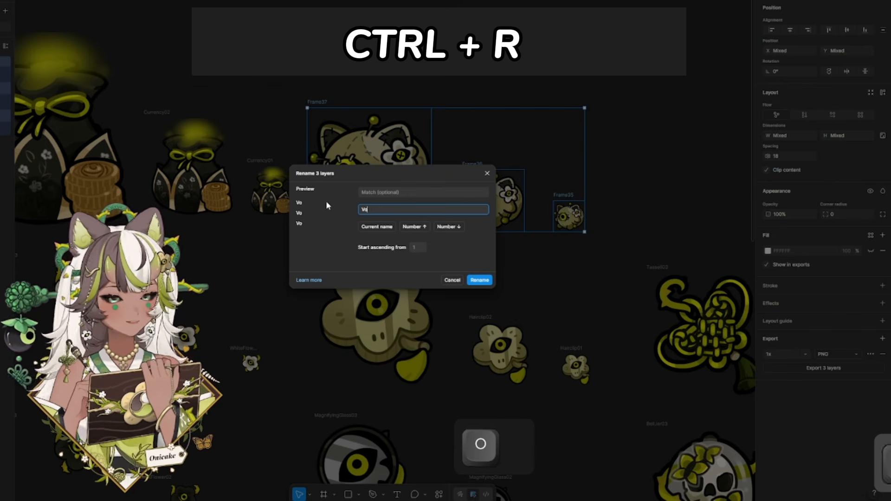
pyautogui.write('odoo')
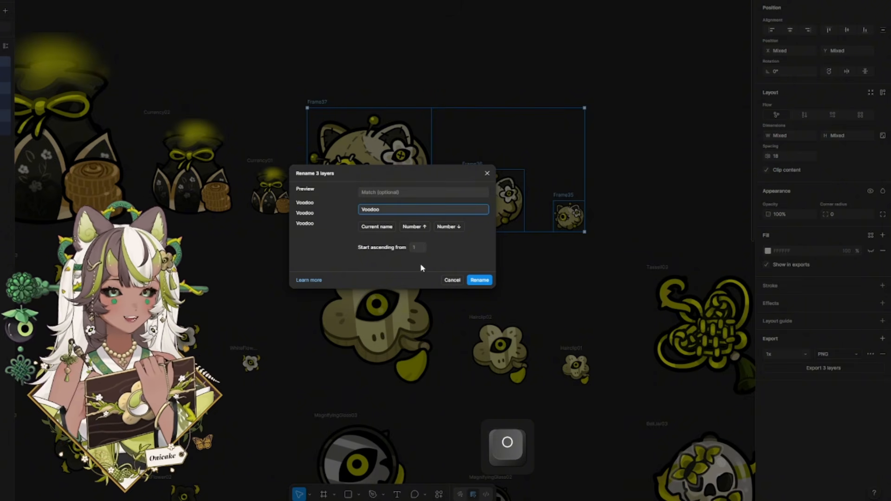
pyautogui.click(413, 226)
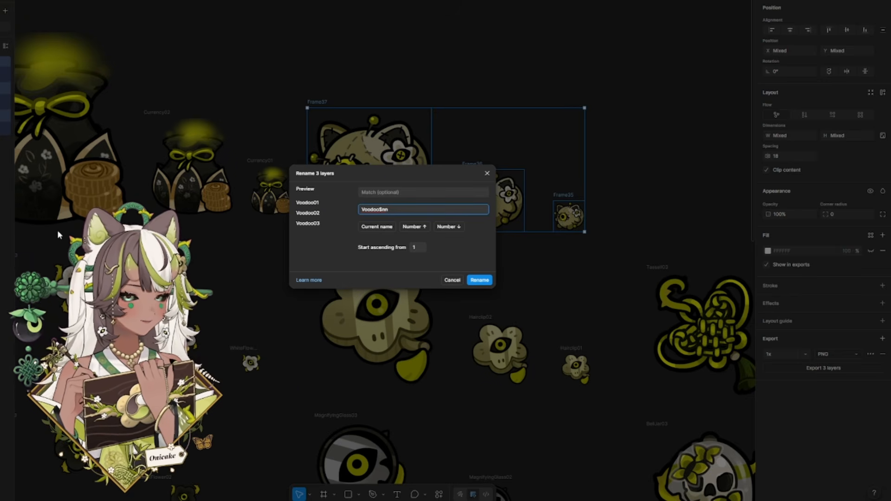
pyautogui.press('Return')
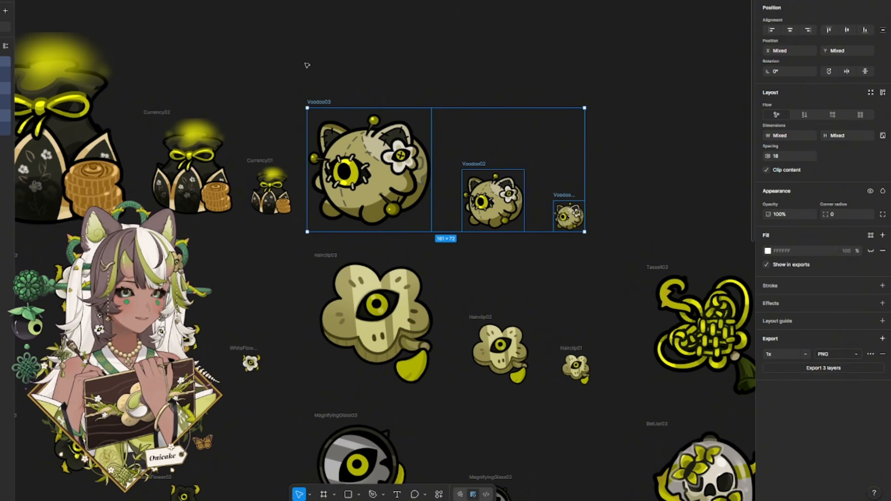
pyautogui.click(350, 103)
pyautogui.scroll(1, 355, 105)
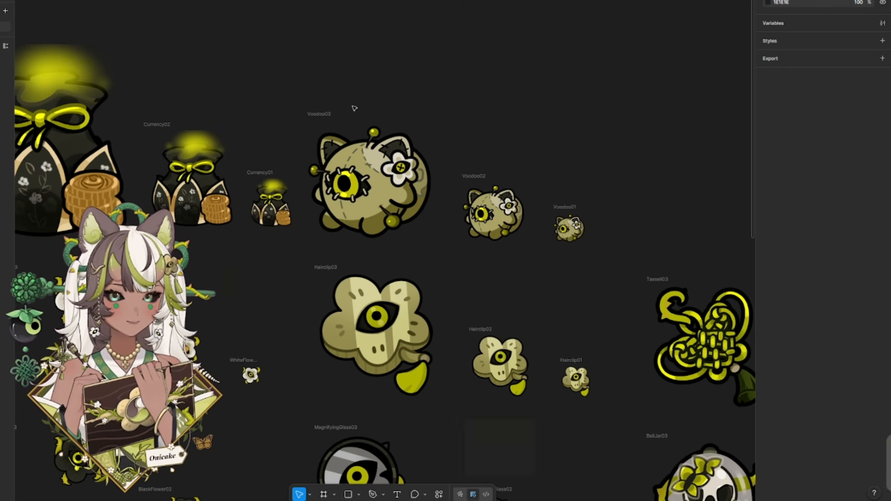
pyautogui.scroll(-3, 354, 108)
pyautogui.hotkey('ctrl', '-')
pyautogui.click(468, 238)
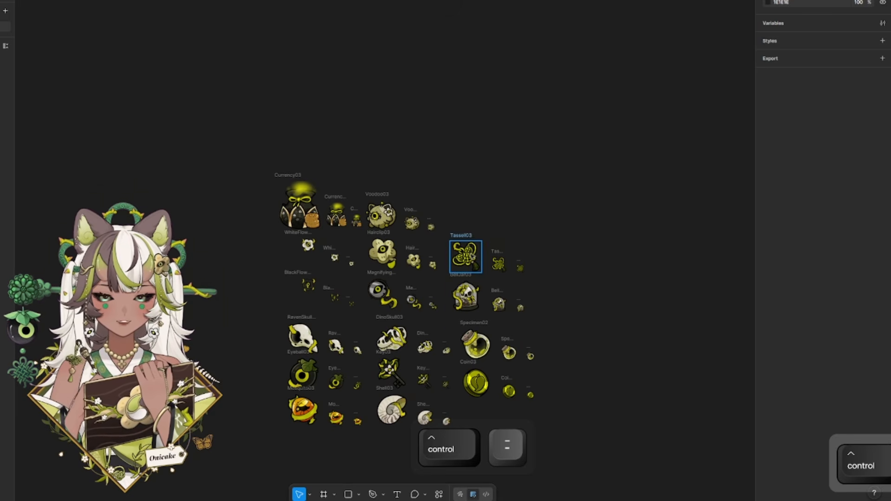
pyautogui.click(465, 255)
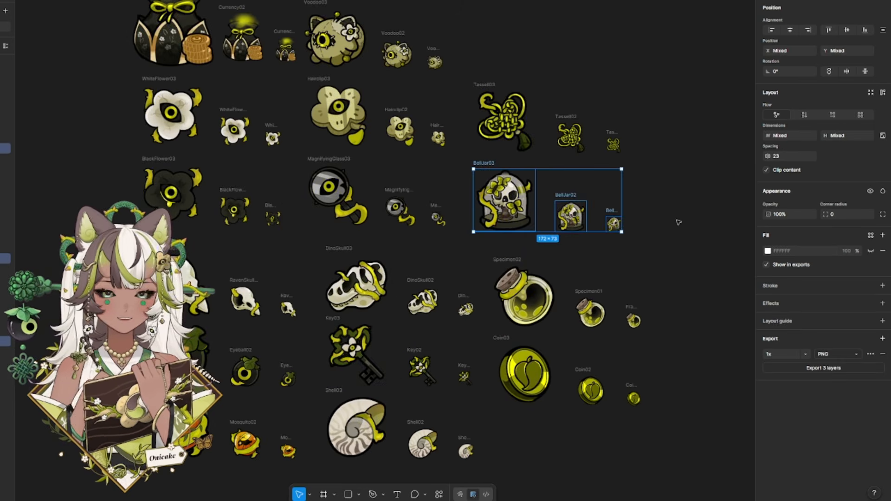
pyautogui.click(676, 222)
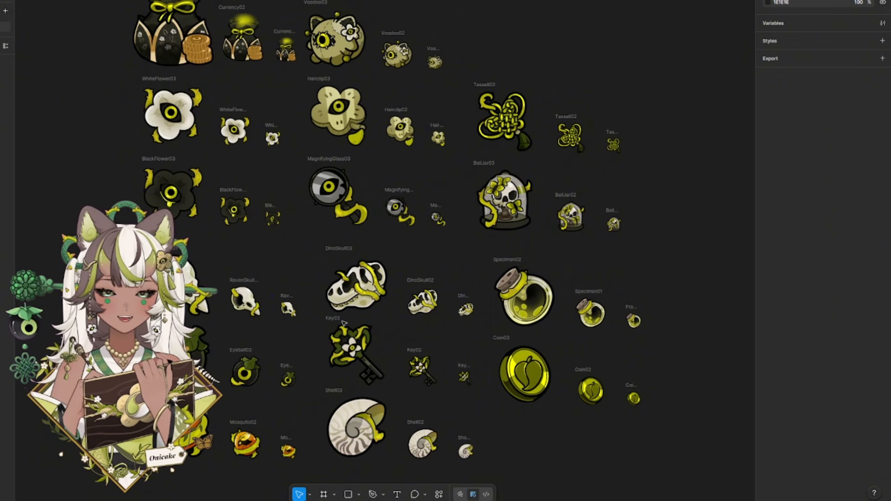
pyautogui.click(356, 345)
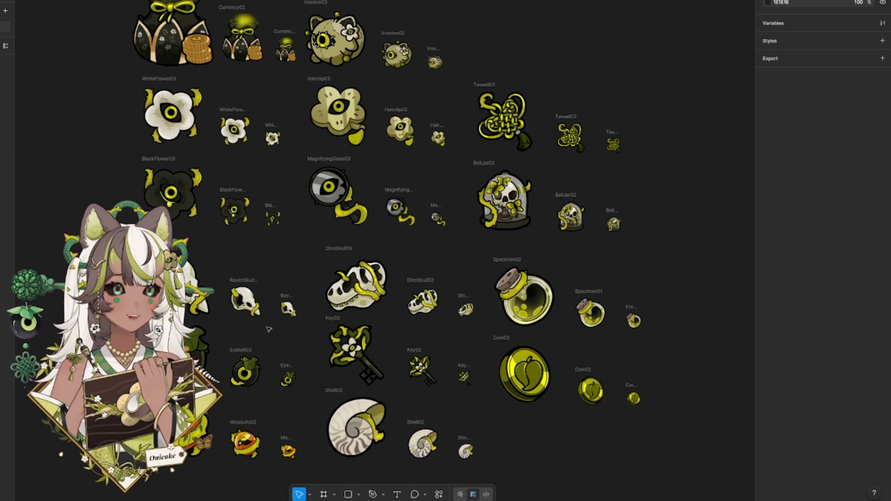
pyautogui.click(259, 365)
pyautogui.click(334, 320)
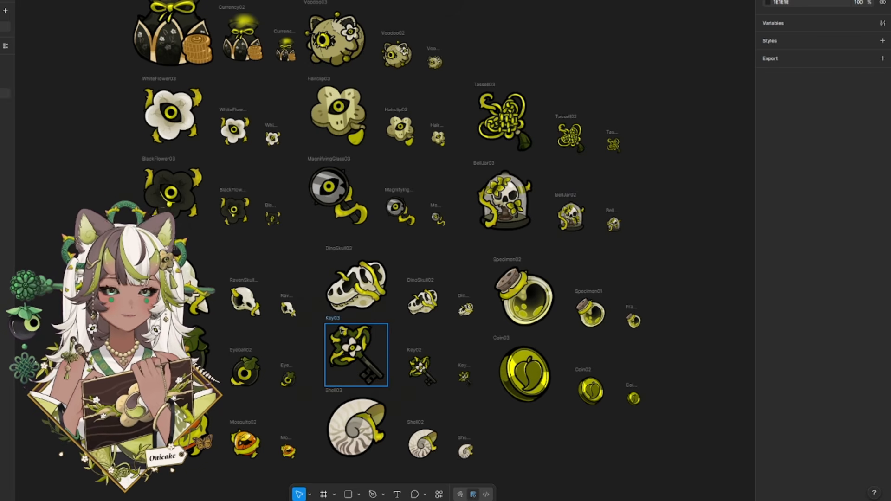
pyautogui.click(408, 315)
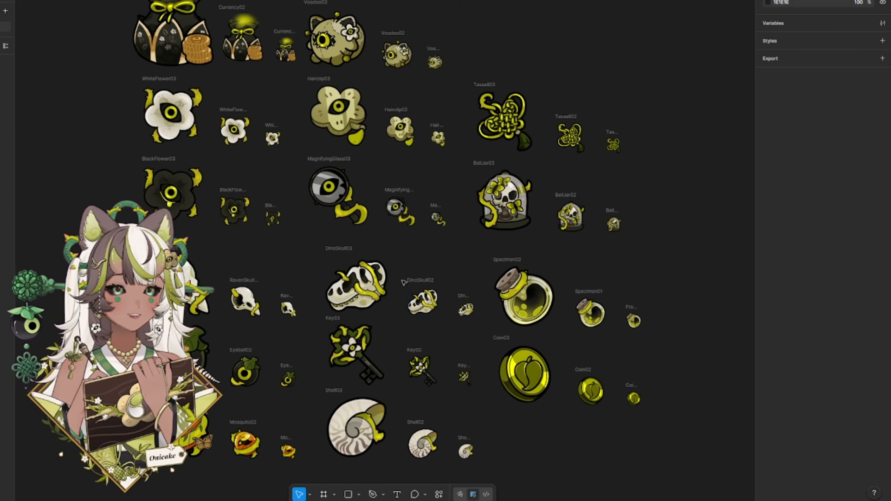
pyautogui.click(327, 9)
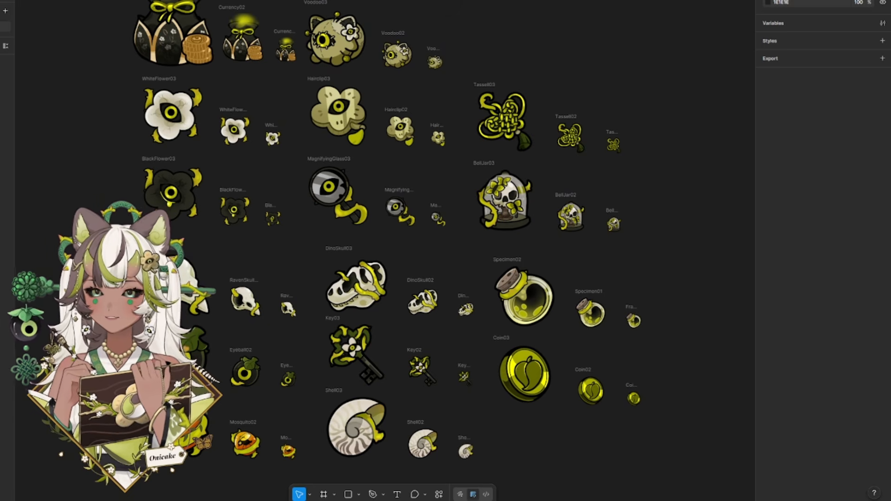
# Select all the badge frames on the canvas and export the 48 layers to a folder on the computer
pyautogui.moveTo(102, 1); pyautogui.dragTo(687, 476)
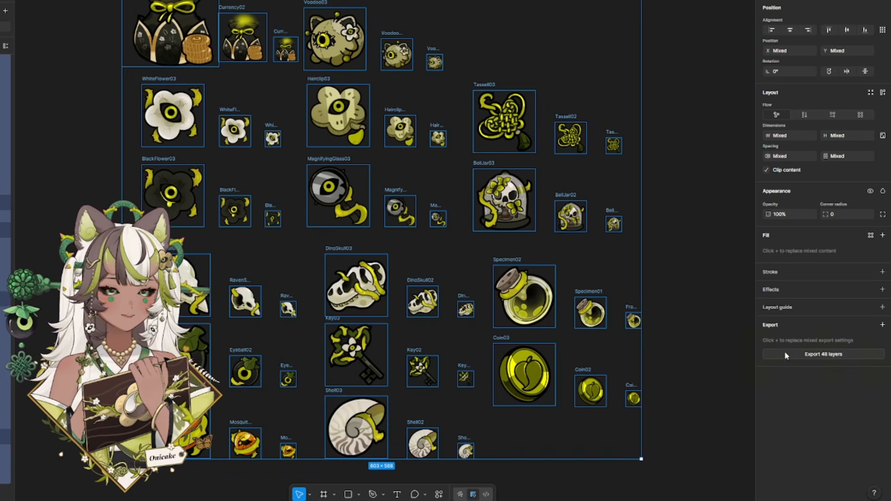
pyautogui.click(811, 355)
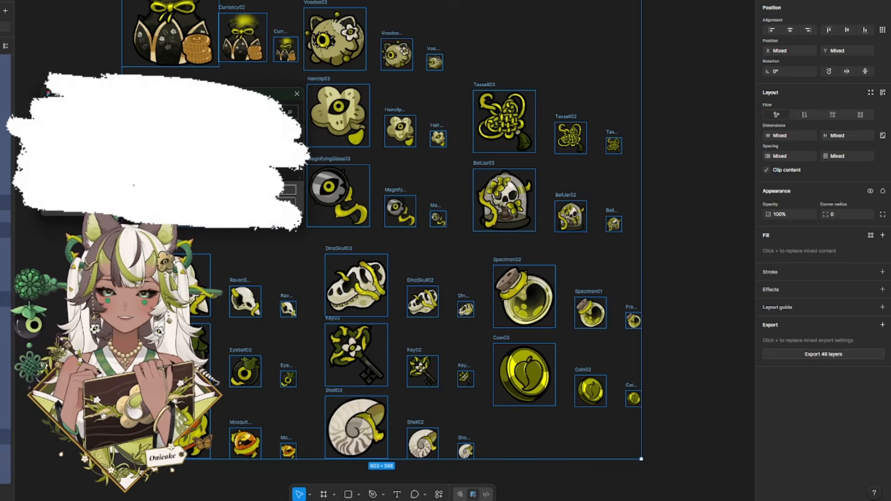
pyautogui.click(235, 203)
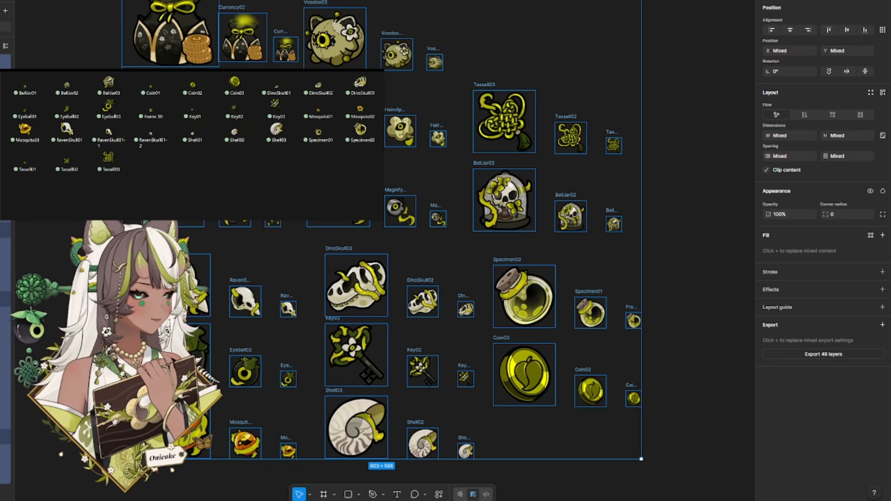
# Switch to Twitch's Subscriber Badges page and review the current badges, the managed badge slots and the tier flair previews
pyautogui.moveTo(359, 194); pyautogui.dragTo(209, 218)
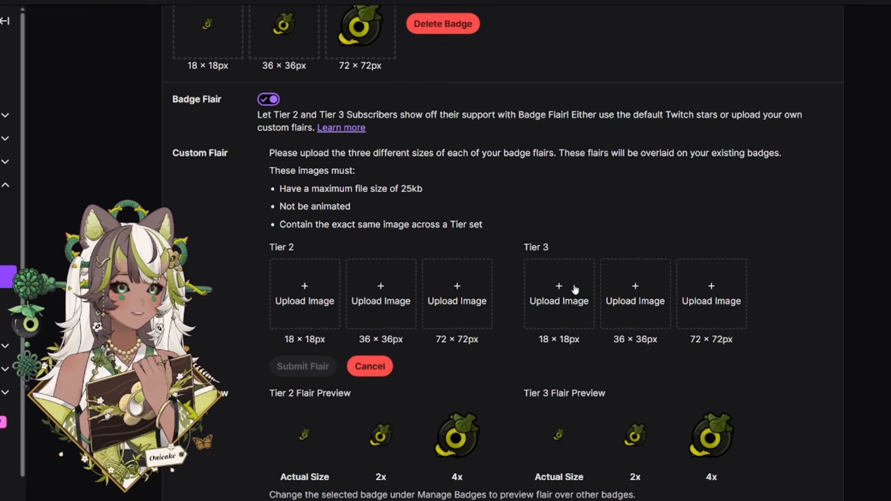
pyautogui.scroll(5, 576, 283)
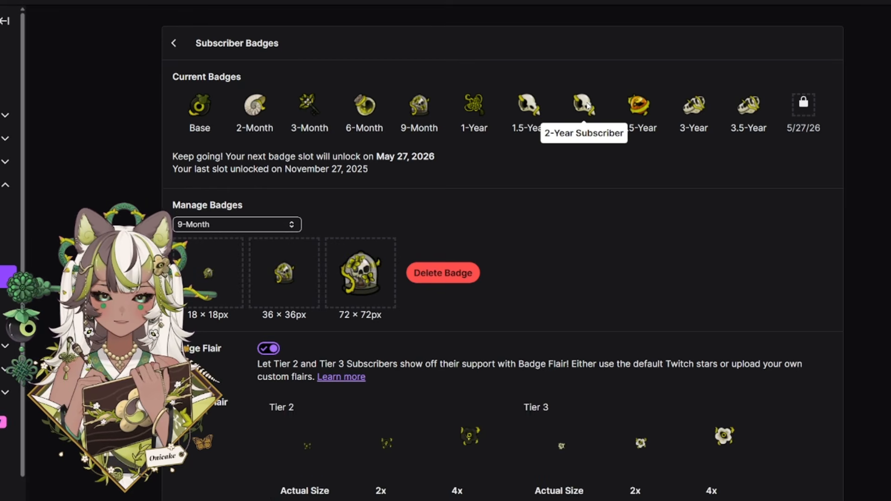
pyautogui.scroll(-3, 336, 154)
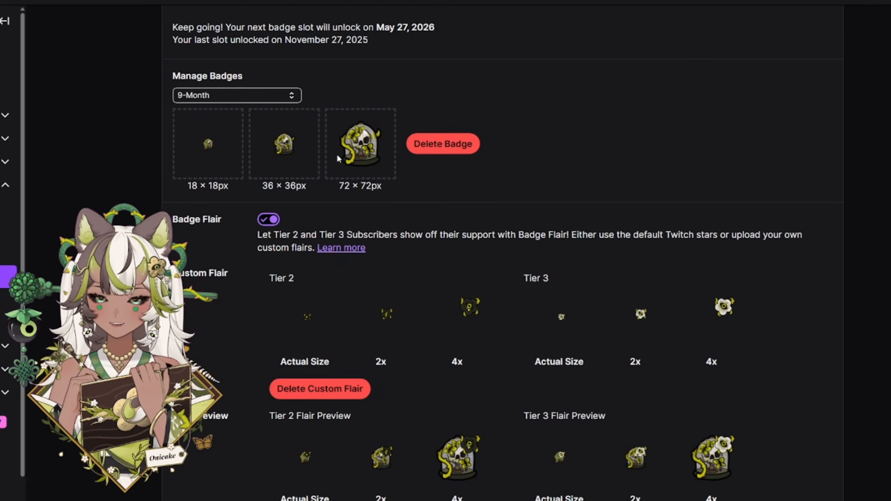
pyautogui.click(251, 98)
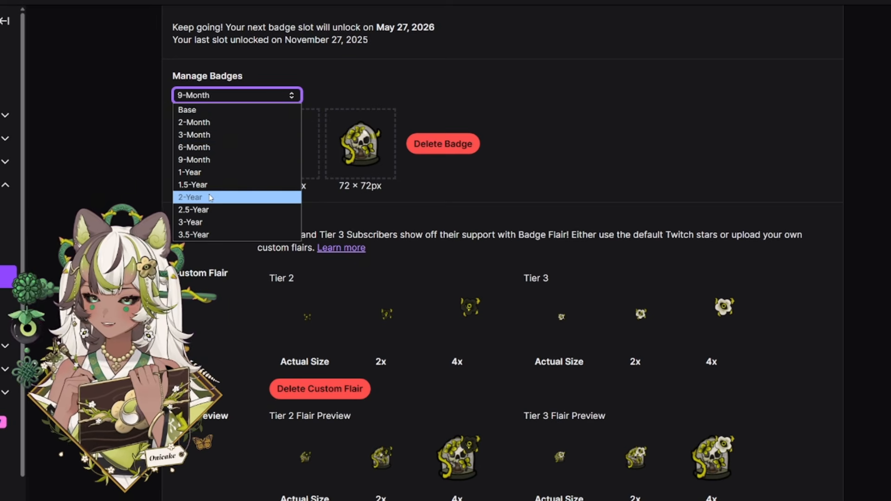
pyautogui.click(644, 108)
pyautogui.scroll(1, 644, 108)
pyautogui.scroll(3, 656, 111)
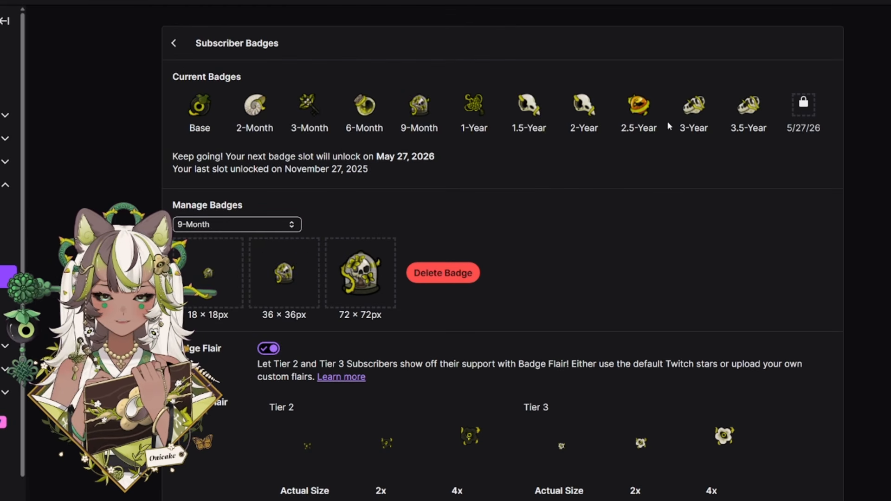
# Choose the 2-Year badge under Manage Badges and delete its existing images, confirming the deletion
pyautogui.click(235, 225)
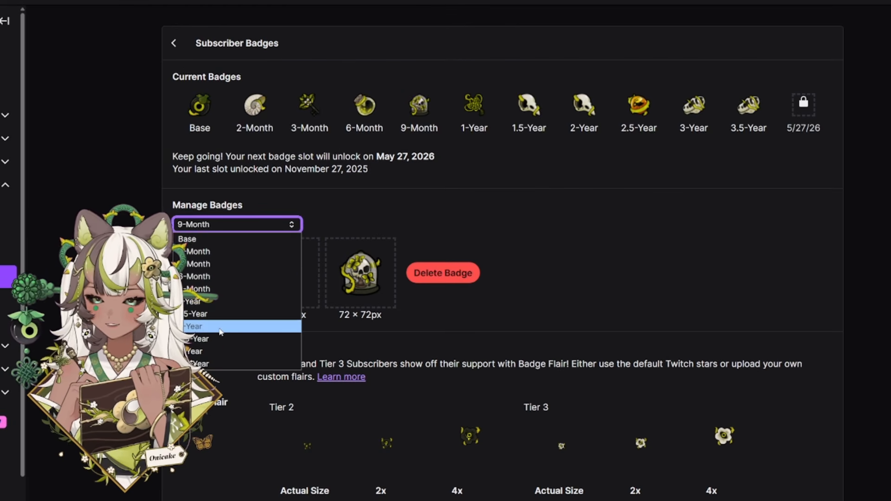
pyautogui.click(232, 324)
pyautogui.click(433, 273)
pyautogui.click(462, 279)
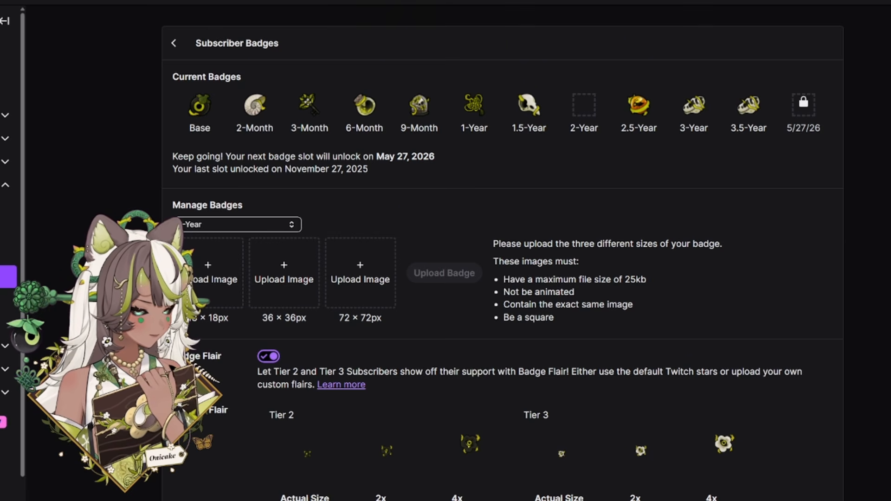
# Fill the 2-Year badge's 18 × 18, 36 × 36 and 72 × 72 px slots with the exported magnifying-glass images
pyautogui.moveTo(461, 131); pyautogui.dragTo(198, 277)
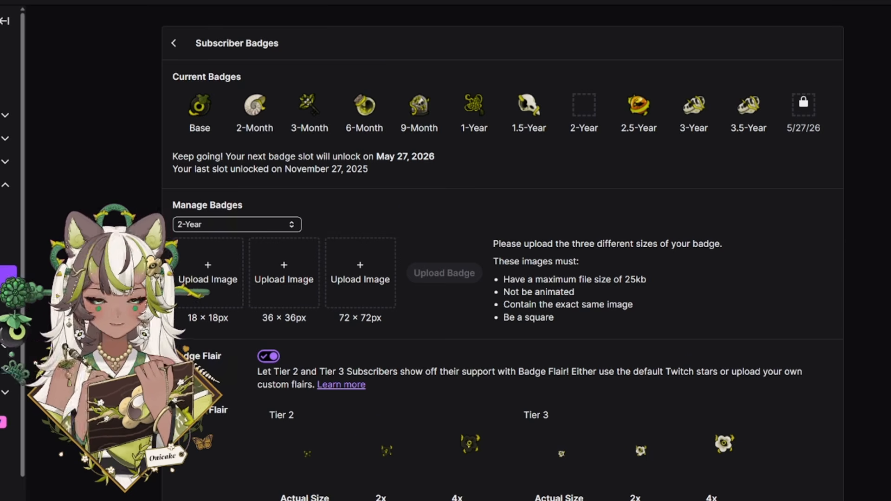
pyautogui.moveTo(359, 13); pyautogui.dragTo(278, 260)
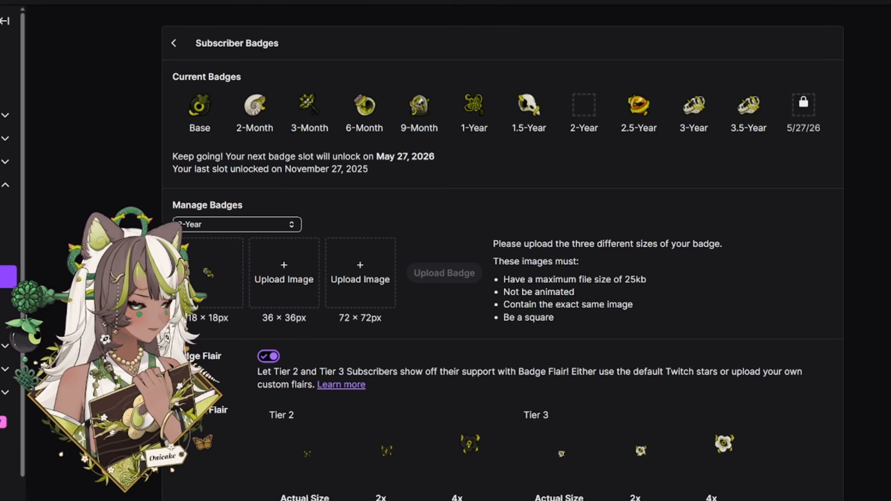
pyautogui.moveTo(299, 176); pyautogui.dragTo(361, 273)
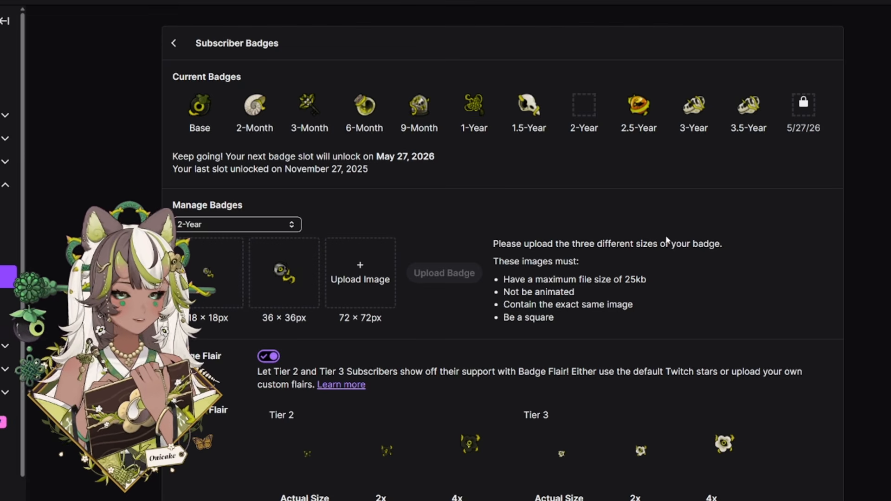
# Upload the magnifying-glass images as the 2-Year subscriber badge and confirm the upload
pyautogui.scroll(-4, 655, 240)
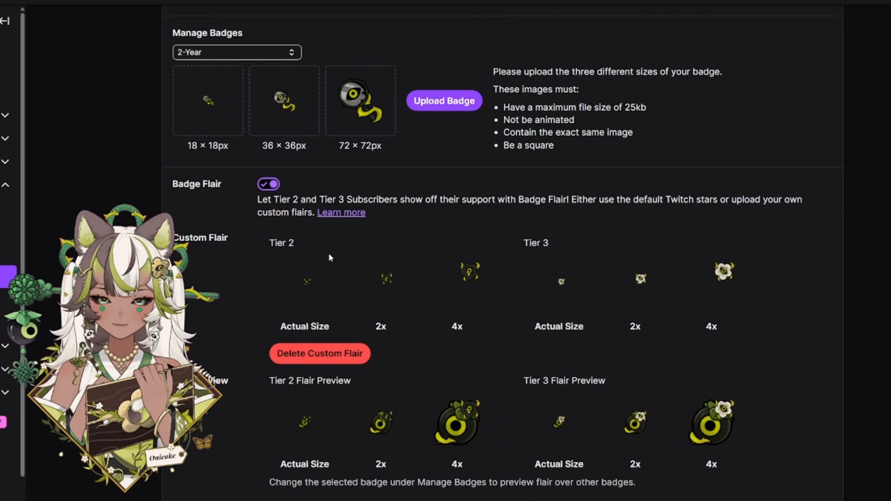
pyautogui.click(242, 53)
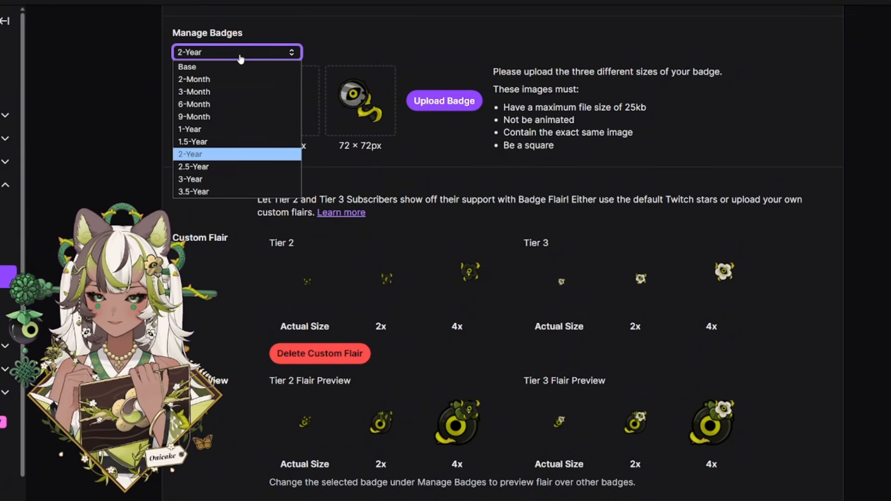
pyautogui.click(444, 100)
pyautogui.click(444, 101)
pyautogui.click(462, 280)
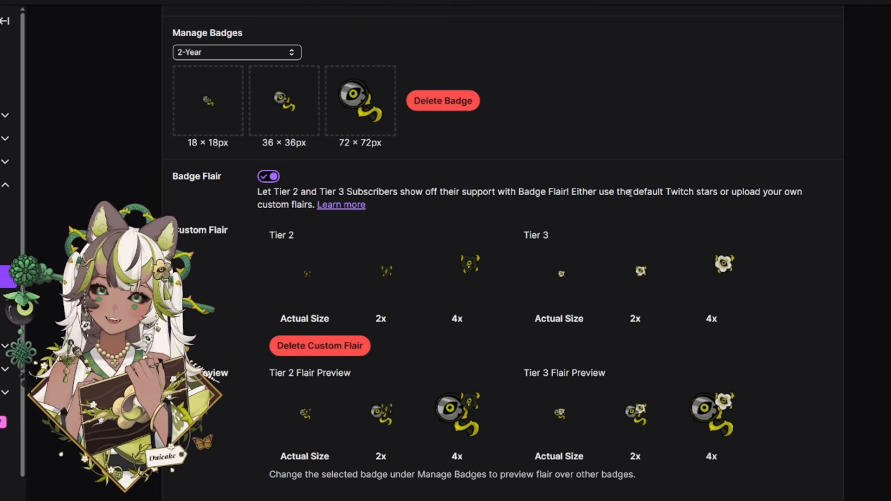
pyautogui.scroll(4, 638, 163)
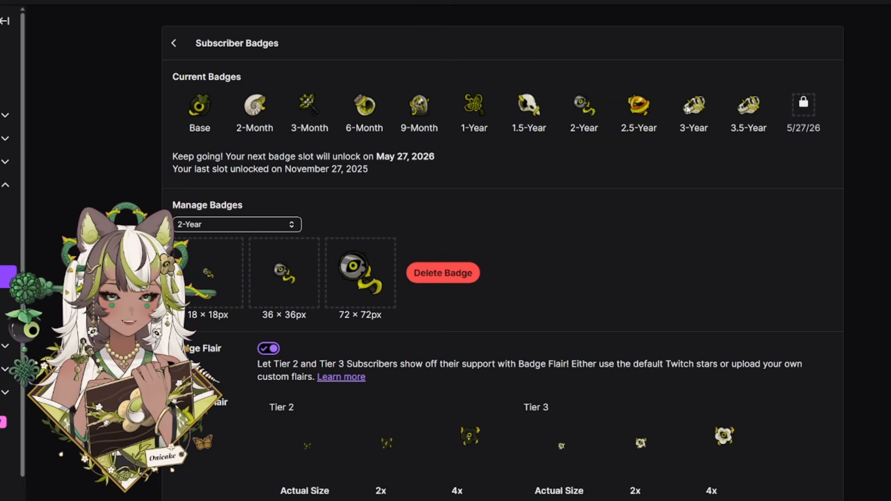
# Choose the 3.5-Year badge under Manage Badges and delete its existing skull images, confirming the deletion
pyautogui.click(255, 224)
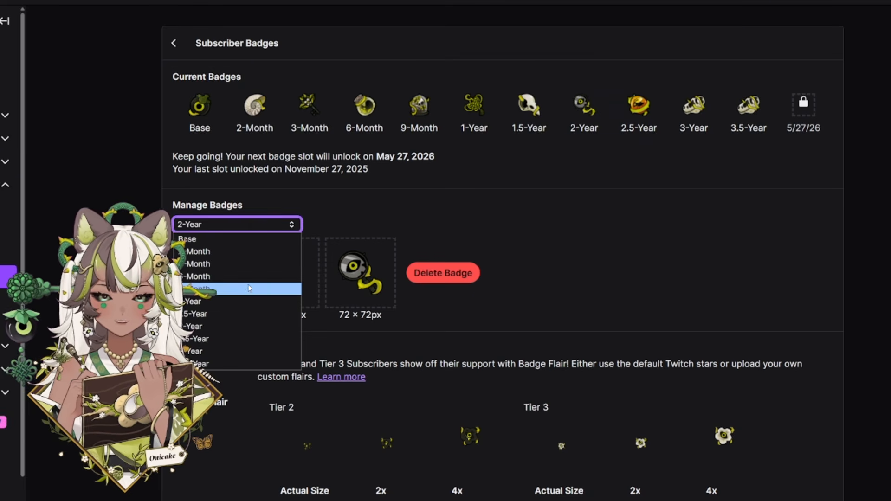
pyautogui.click(216, 351)
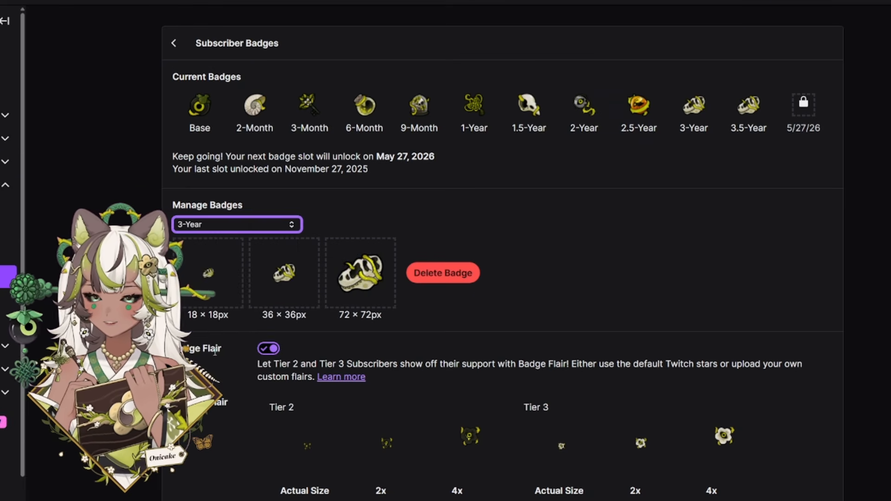
pyautogui.click(227, 224)
pyautogui.click(218, 363)
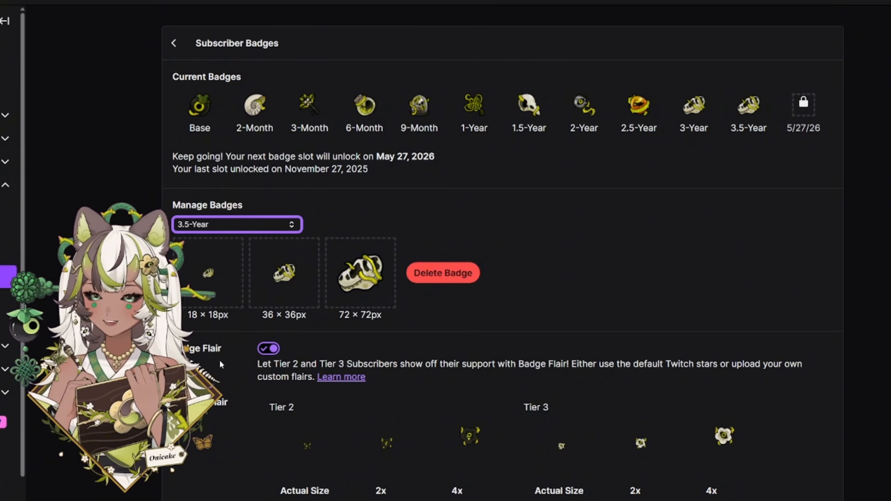
pyautogui.scroll(-1, 531, 256)
pyautogui.click(442, 230)
pyautogui.click(461, 278)
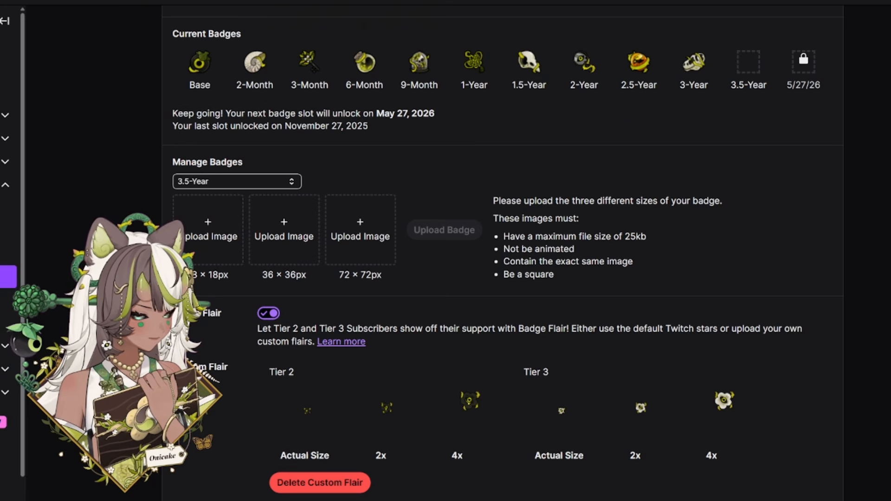
# Fill the 3.5-Year badge's 18 × 18, 36 × 36 and 72 × 72 px slots with the exported round one-eyed creature images
pyautogui.moveTo(449, 389); pyautogui.dragTo(206, 241)
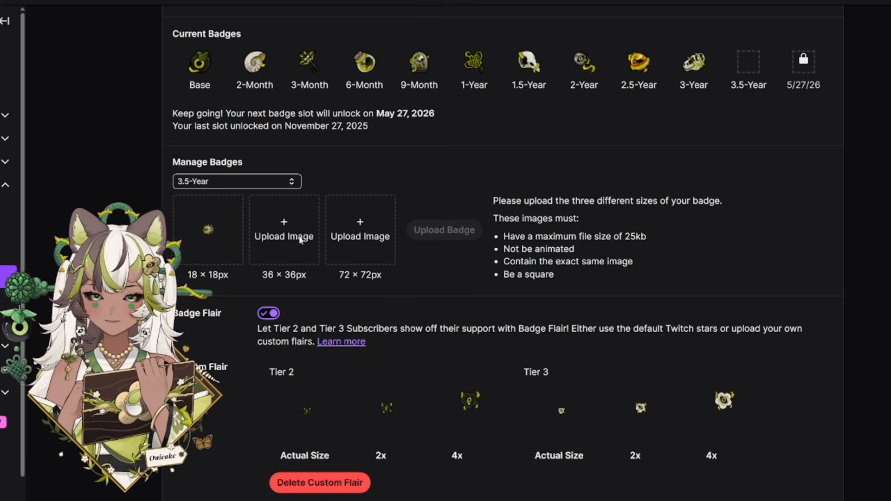
pyautogui.moveTo(449, 389); pyautogui.dragTo(280, 230)
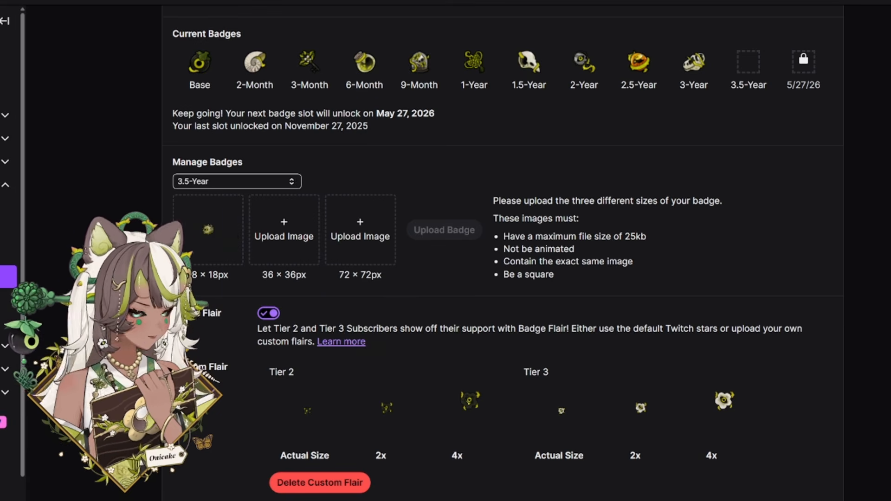
pyautogui.moveTo(449, 389); pyautogui.dragTo(362, 238)
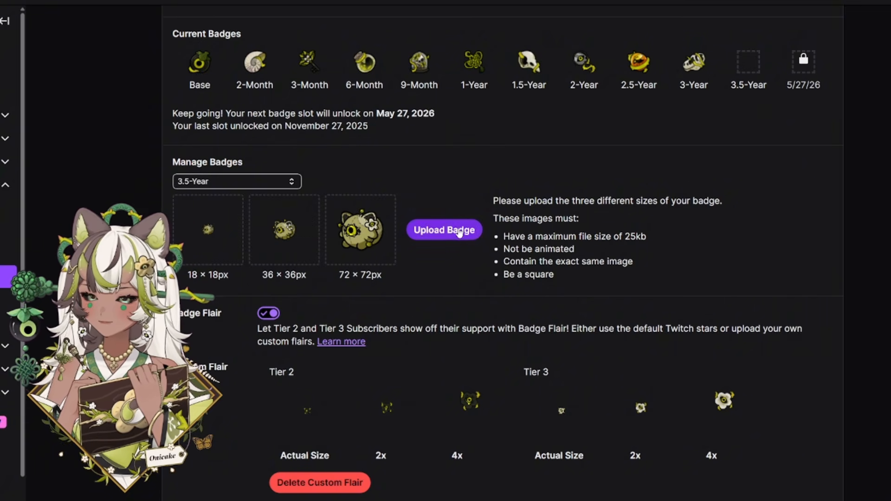
# Upload the round creature images as the 3.5-Year subscriber badge, confirm the upload, and check the tier flair previews
pyautogui.click(459, 230)
pyautogui.click(463, 280)
pyautogui.scroll(-4, 631, 227)
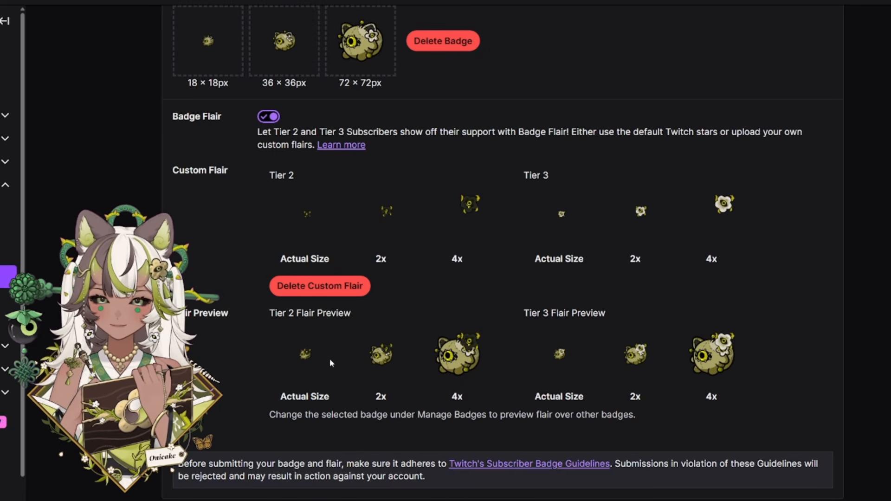
pyautogui.scroll(5, 705, 326)
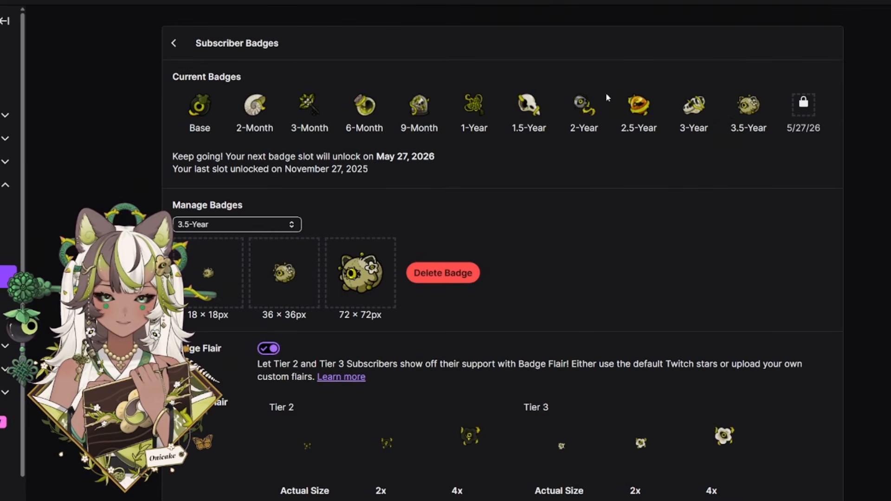